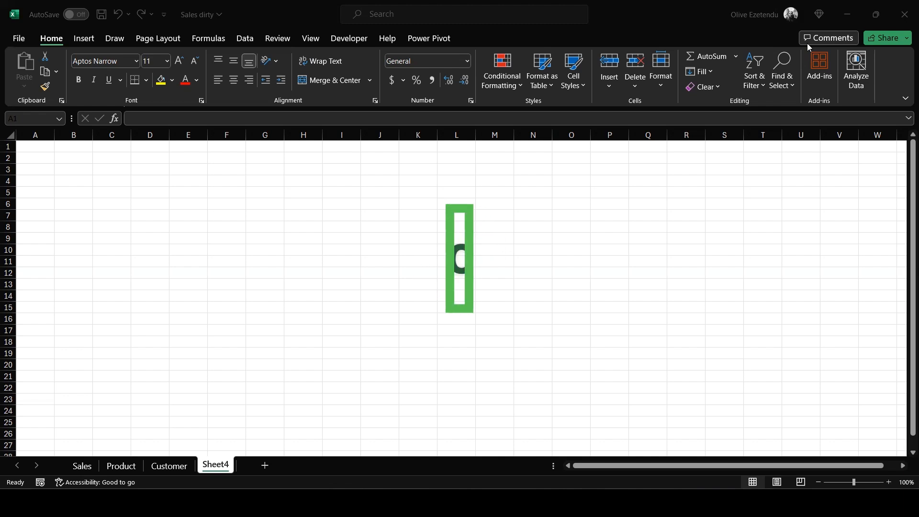
Enter the start date 1/1/2020 in cell A1 and the end date 12/31/2021 in cell A2.
{"action": "left_click", "coordinate": [107, 158]}
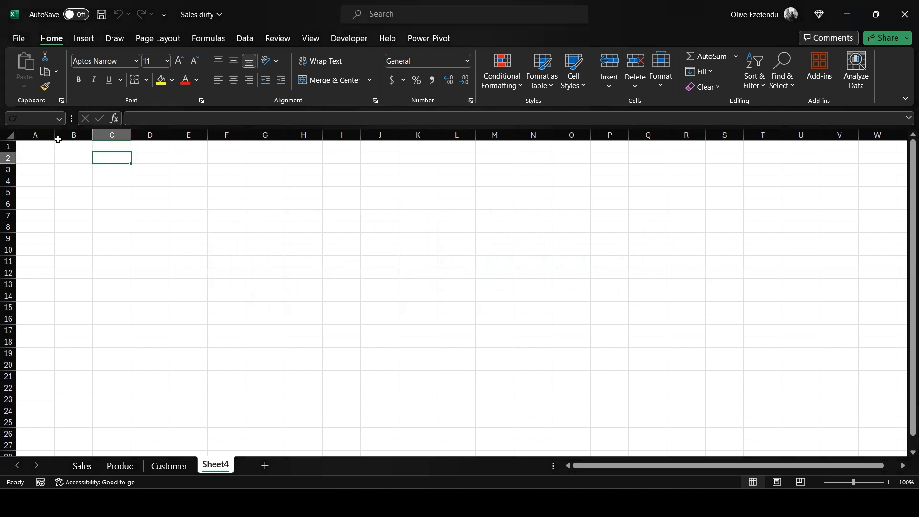
{"action": "left_click", "coordinate": [42, 146]}
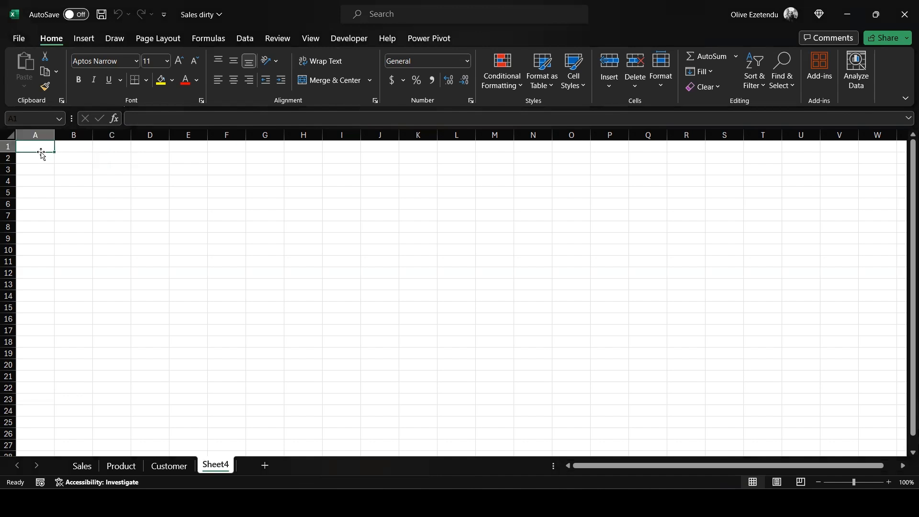
{"action": "type", "text": "1/"}
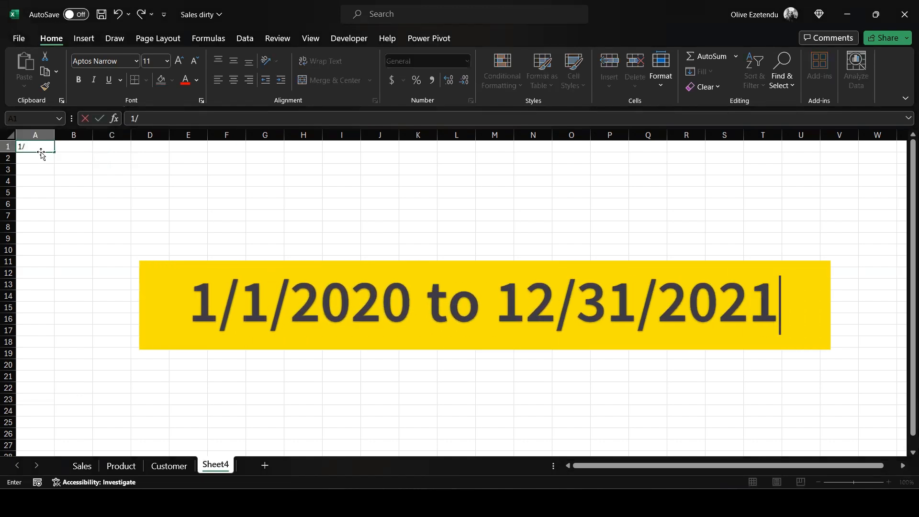
{"action": "type", "text": "1/2020"}
{"action": "key", "text": "Return"}
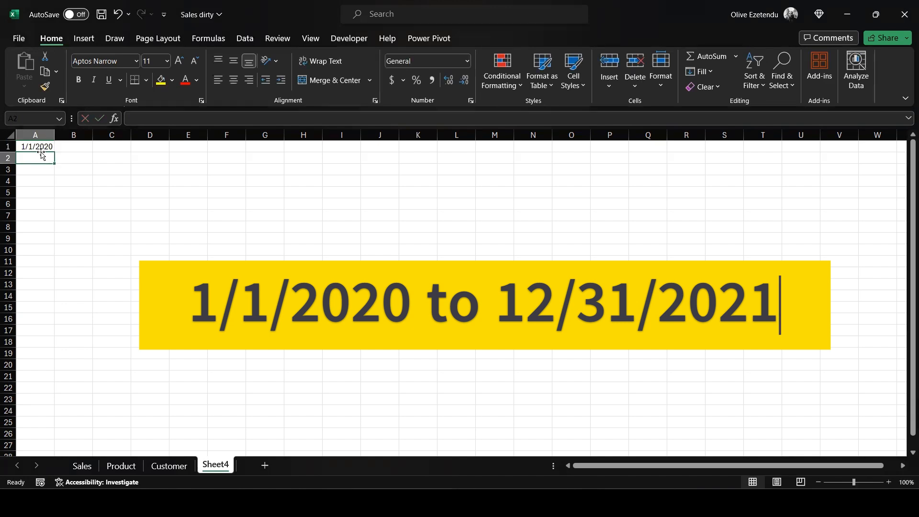
{"action": "type", "text": "12/3"}
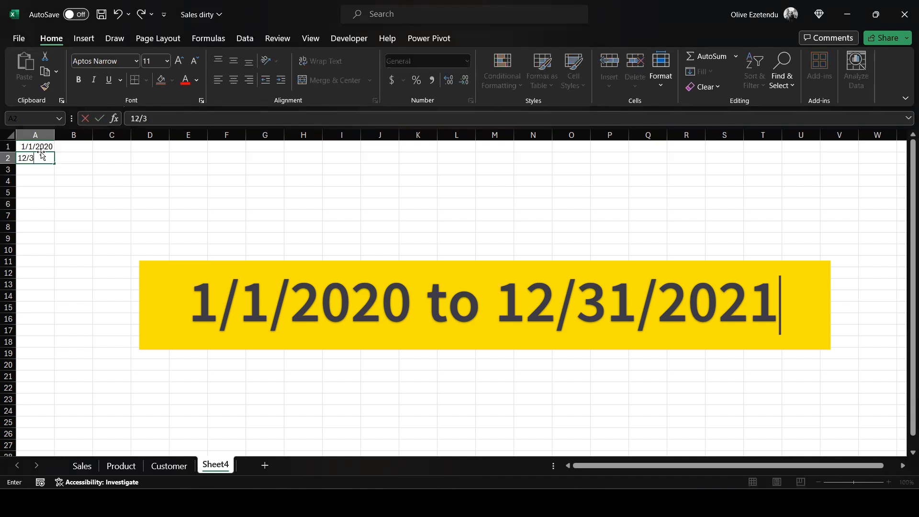
{"action": "type", "text": "1/2021"}
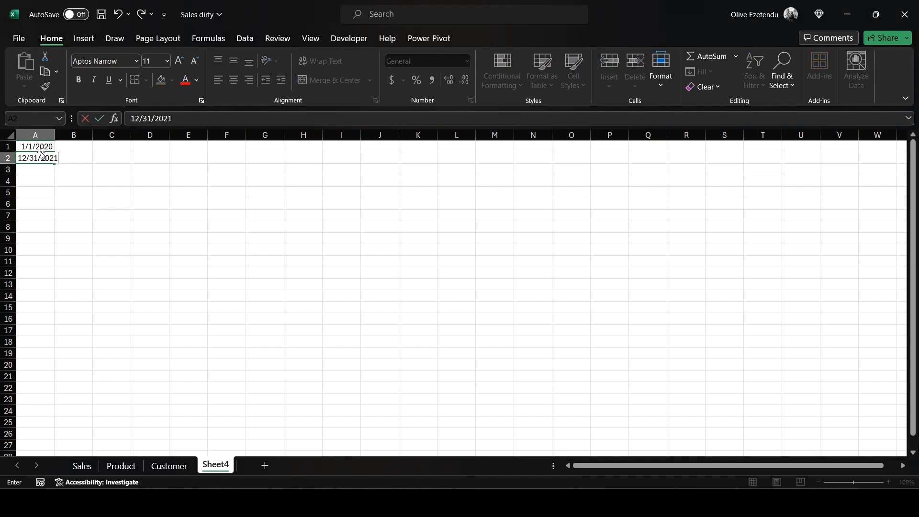
{"action": "key", "text": "Return"}
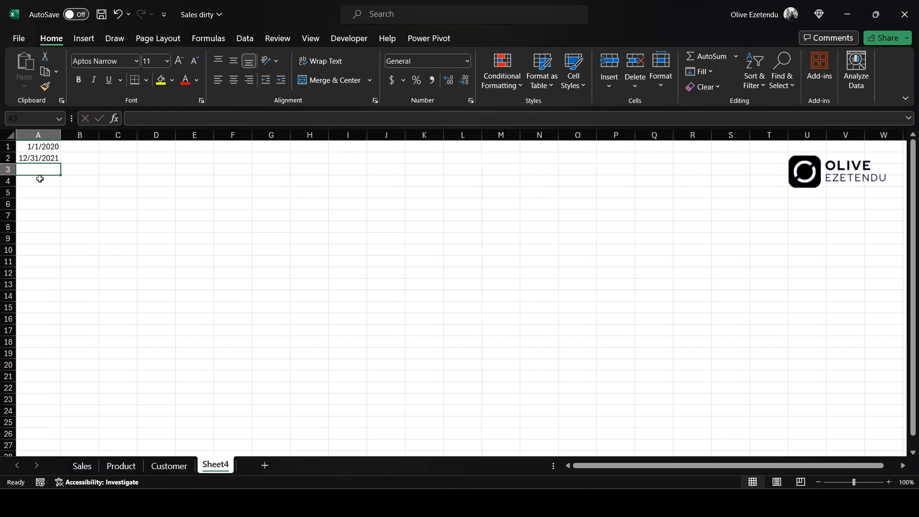
Add the header "Date" in cell D1.
{"action": "left_click", "coordinate": [167, 146]}
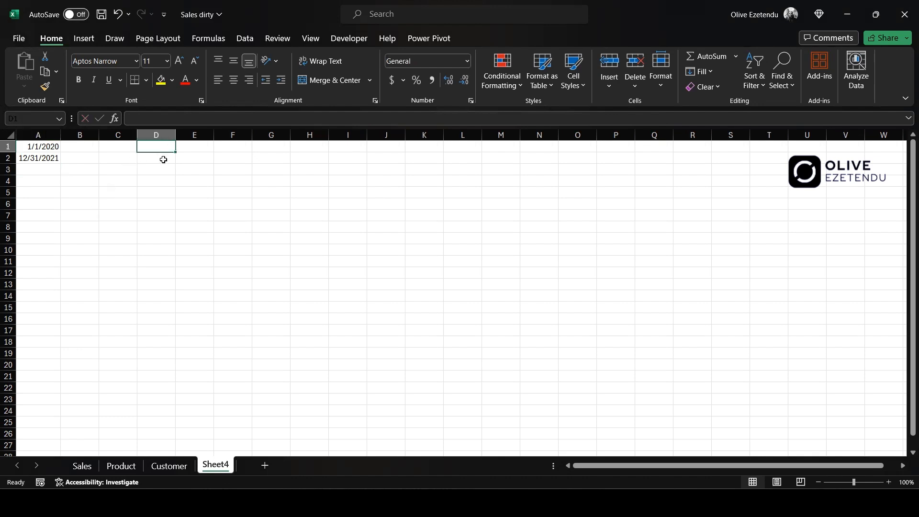
{"action": "type", "text": "Date"}
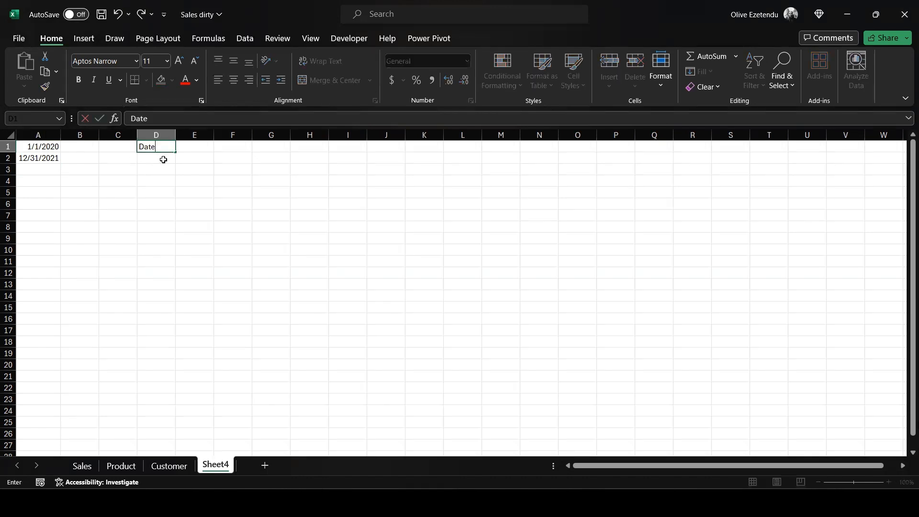
{"action": "key", "text": "Return"}
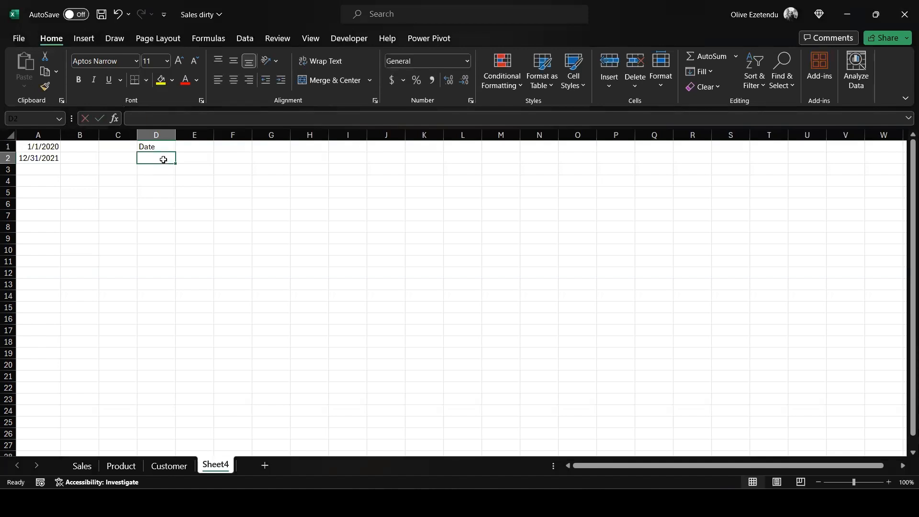
Start a SEQUENCE formula in cell D2 with the end date minus the start date, A2-A1, as the rows argument.
{"action": "type", "text": "="}
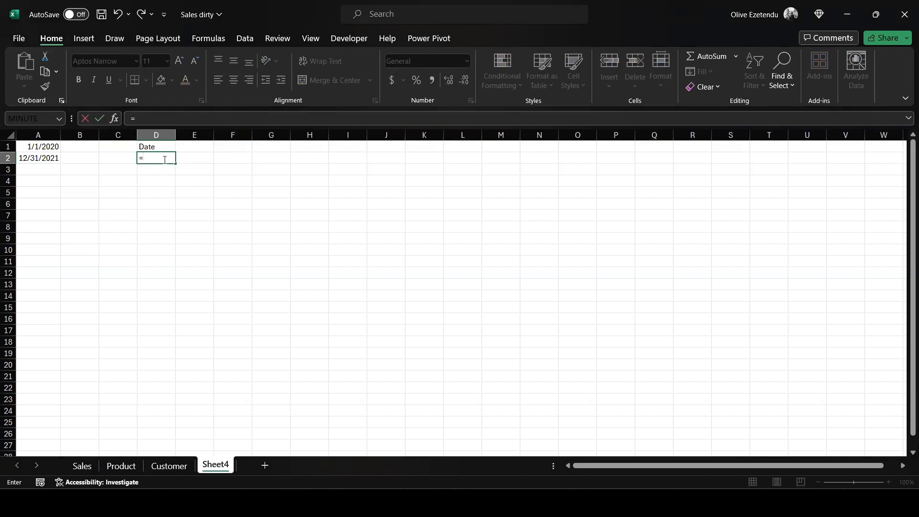
{"action": "type", "text": "S"}
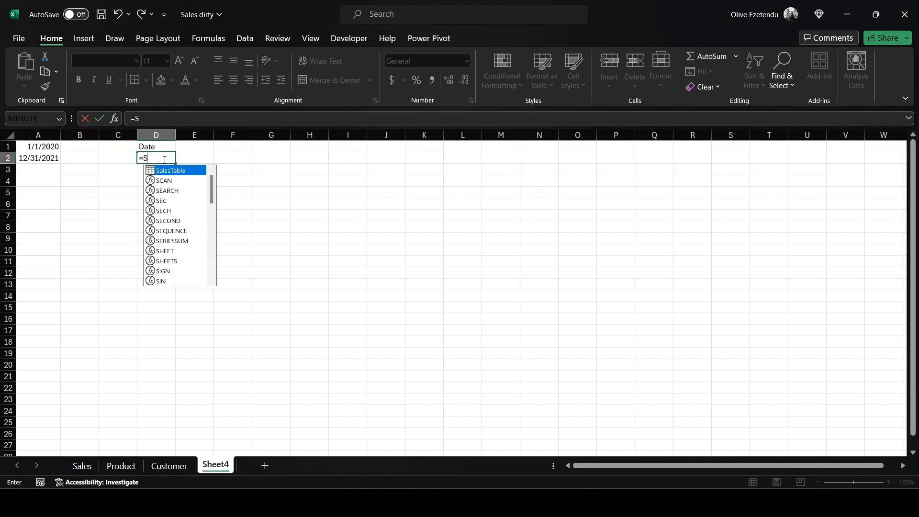
{"action": "type", "text": "E"}
{"action": "key", "text": "Down"}
{"action": "key", "text": "Down"}
{"action": "key", "text": "Down"}
{"action": "key", "text": "Down"}
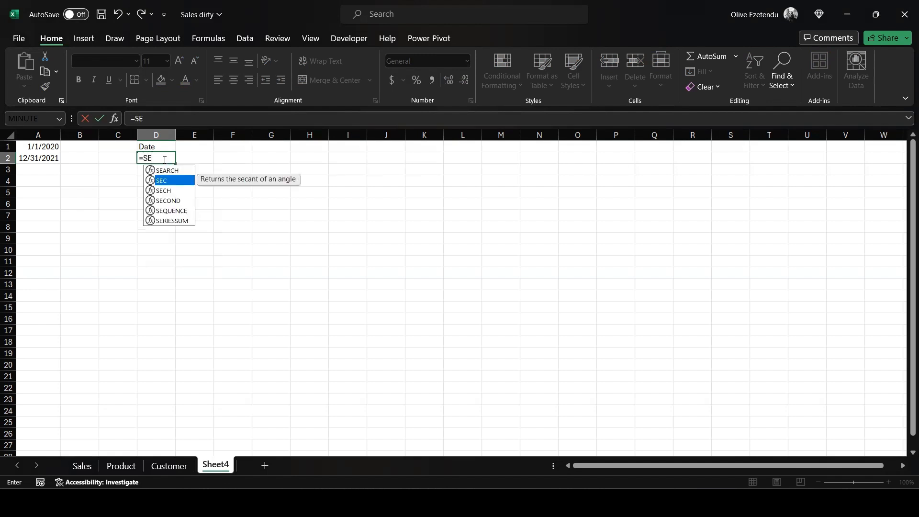
{"action": "key", "text": "Tab"}
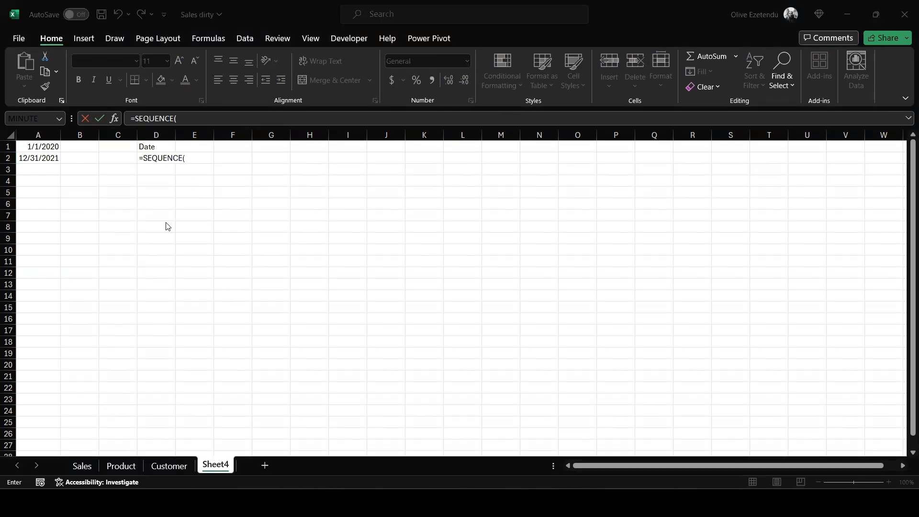
{"action": "left_click", "coordinate": [46, 159]}
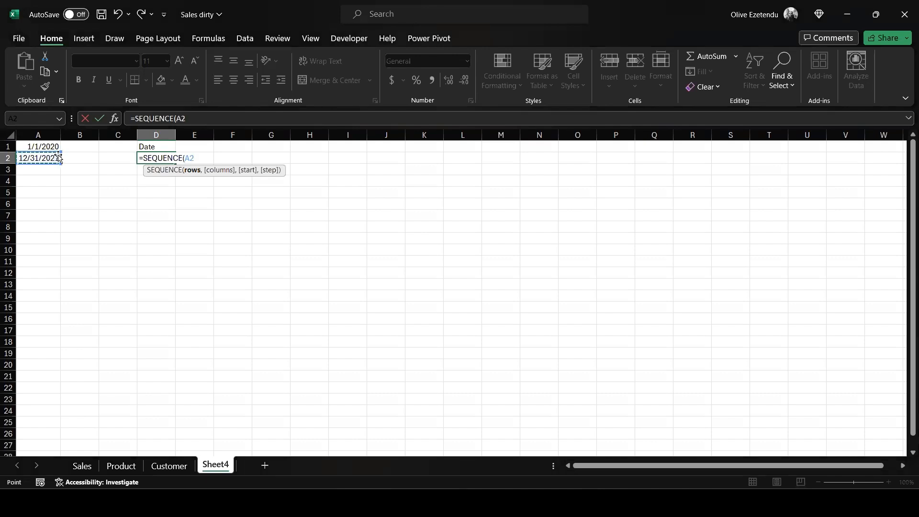
{"action": "type", "text": "-"}
{"action": "left_click", "coordinate": [44, 147]}
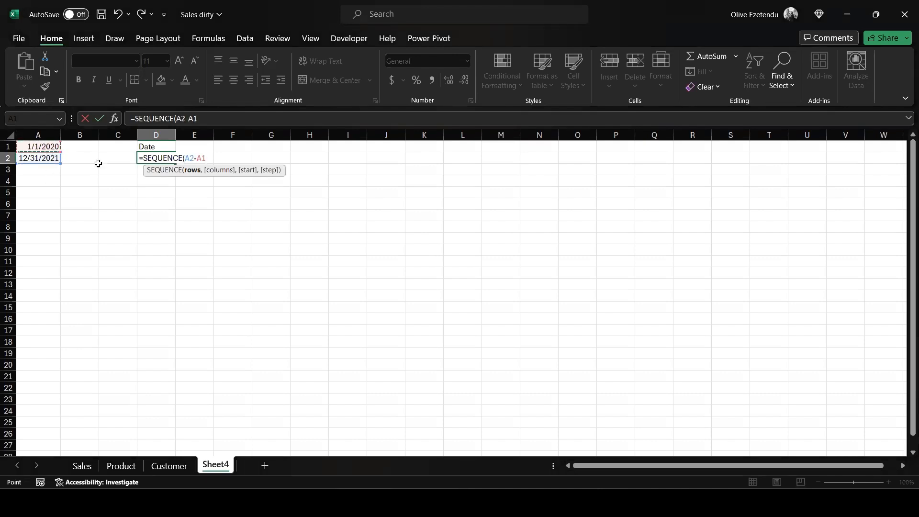
Make both rows references absolute as $A$2-$A$1 and leave the columns argument of the SEQUENCE formula empty.
{"action": "left_click", "coordinate": [186, 158]}
{"action": "type", "text": "$"}
{"action": "left_click", "coordinate": [194, 158]}
{"action": "type", "text": "$"}
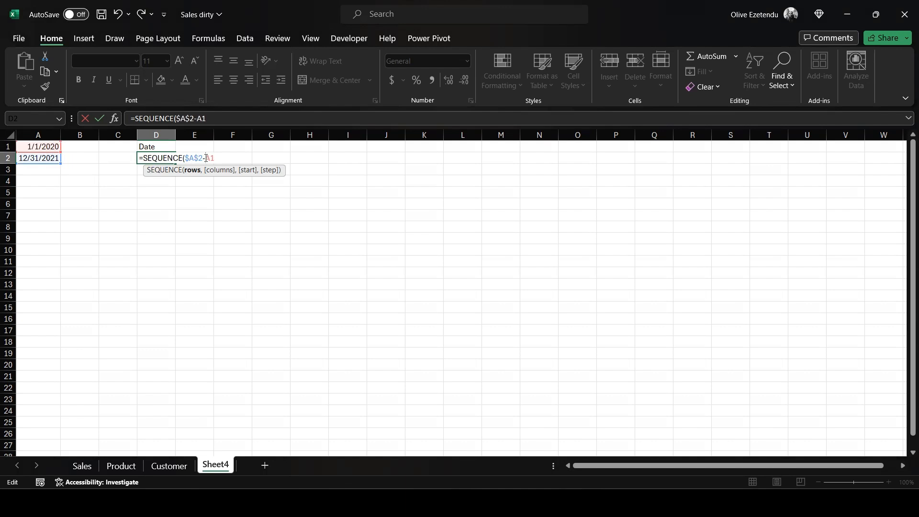
{"action": "left_click", "coordinate": [206, 159]}
{"action": "type", "text": "$"}
{"action": "left_click", "coordinate": [215, 158]}
{"action": "type", "text": "$1,,"}
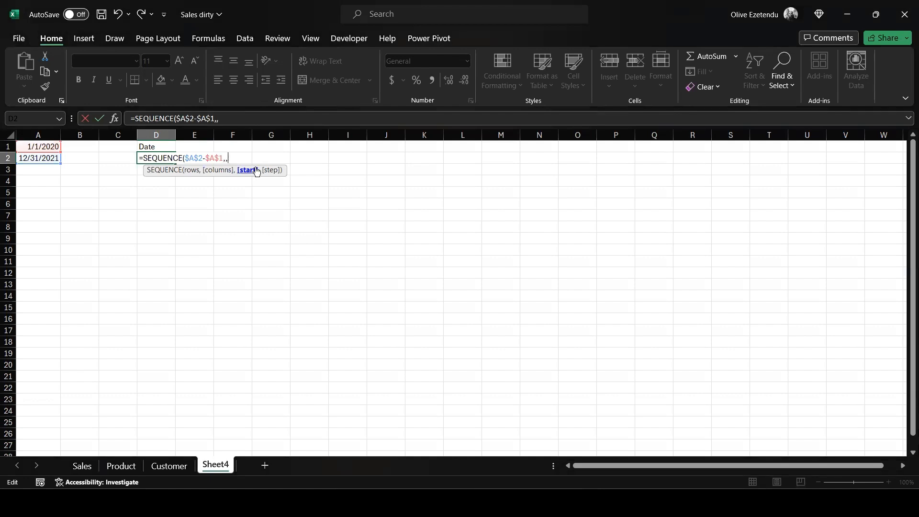
Complete the SEQUENCE formula with A1 as the start argument and 1 as the step.
{"action": "left_click", "coordinate": [48, 148]}
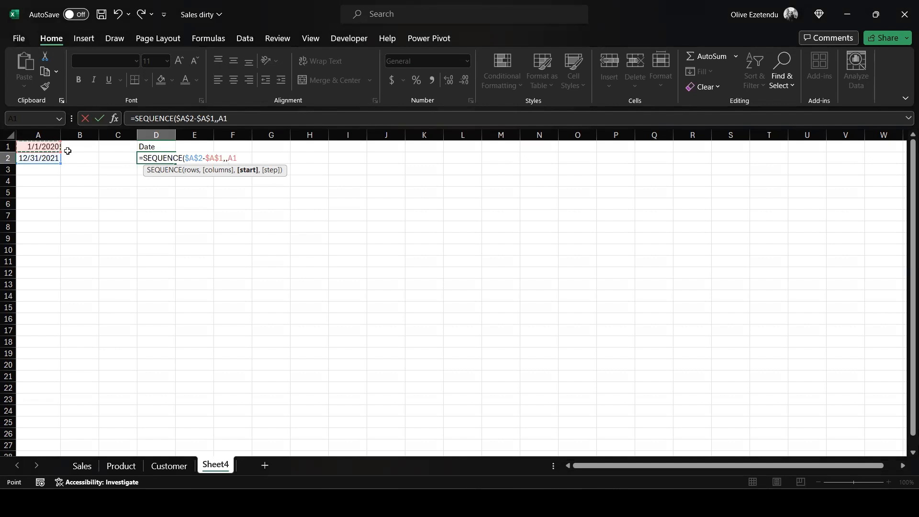
{"action": "type", "text": ","}
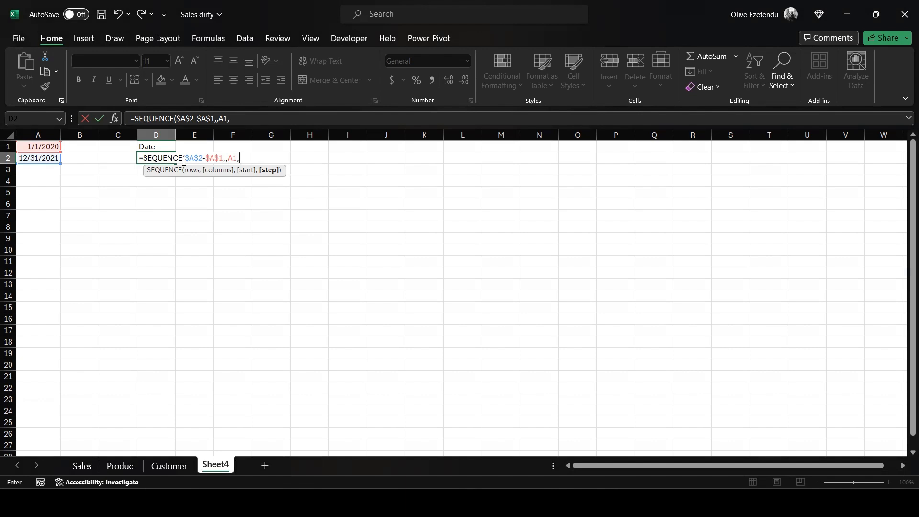
{"action": "type", "text": "1)"}
{"action": "key", "text": "Return"}
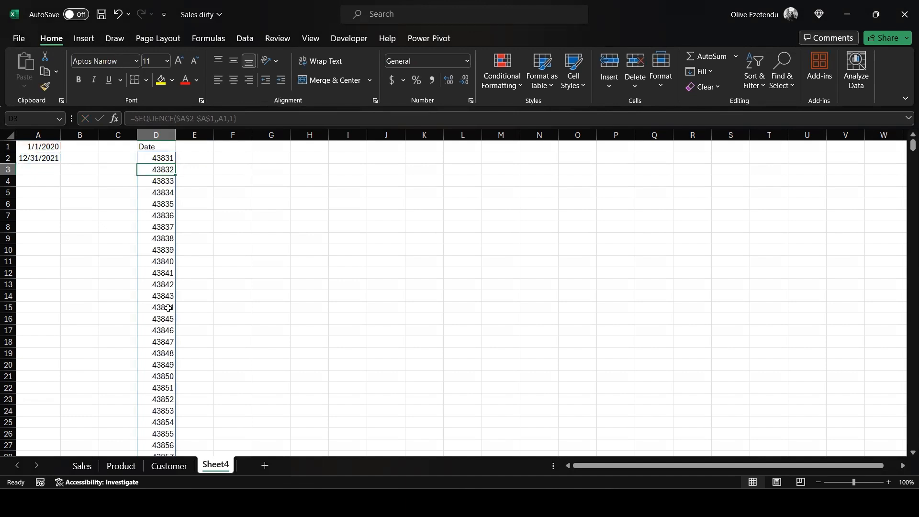
Format the whole of column D as Short Date.
{"action": "left_click", "coordinate": [156, 135]}
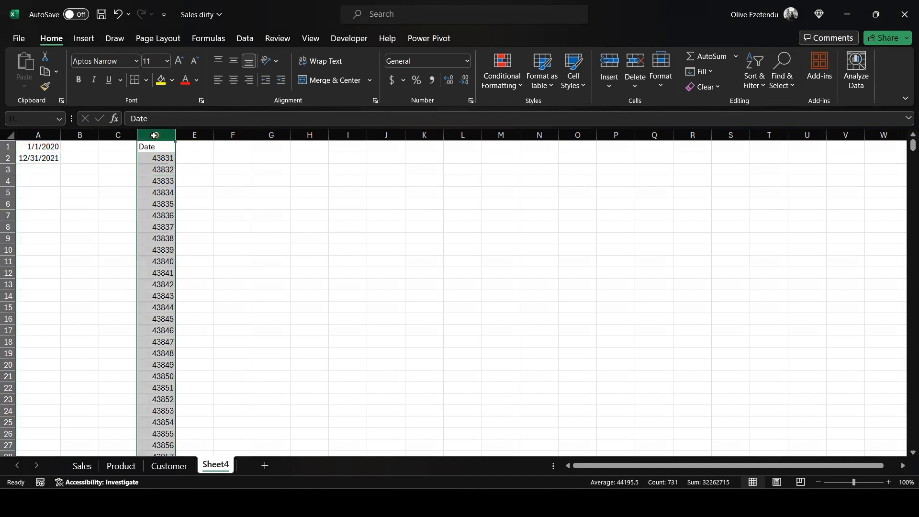
{"action": "left_click", "coordinate": [467, 61]}
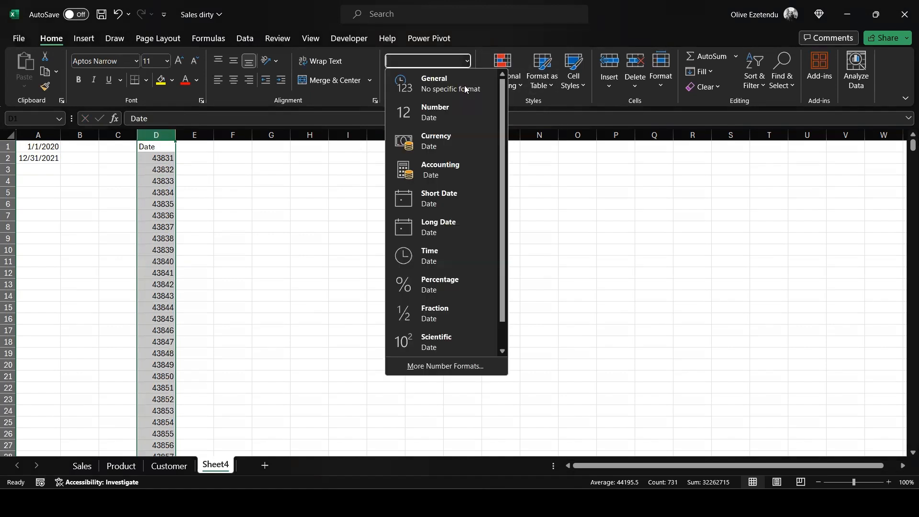
{"action": "left_click", "coordinate": [447, 203]}
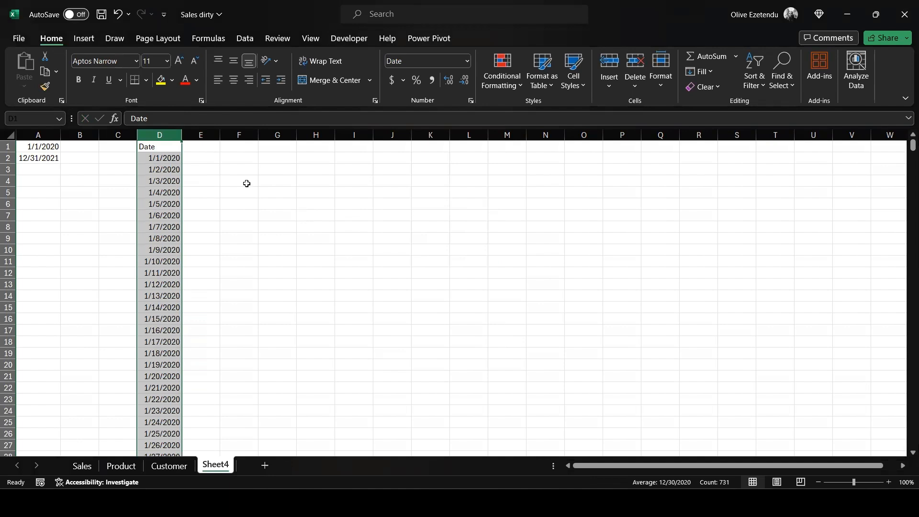
{"action": "left_click", "coordinate": [238, 181]}
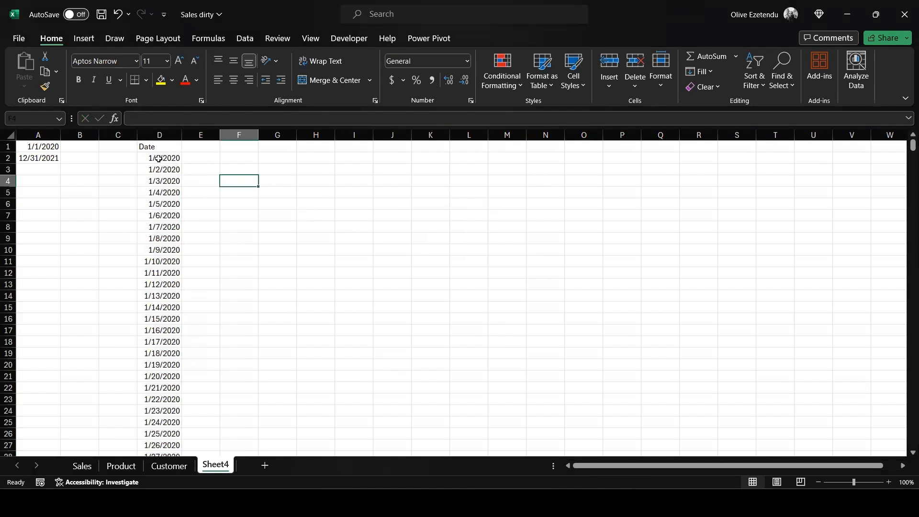
Review the generated dates in column D down to the last row and return to the top of the list.
{"action": "scroll", "coordinate": [161, 238], "scroll_direction": "down", "scroll_amount": 9}
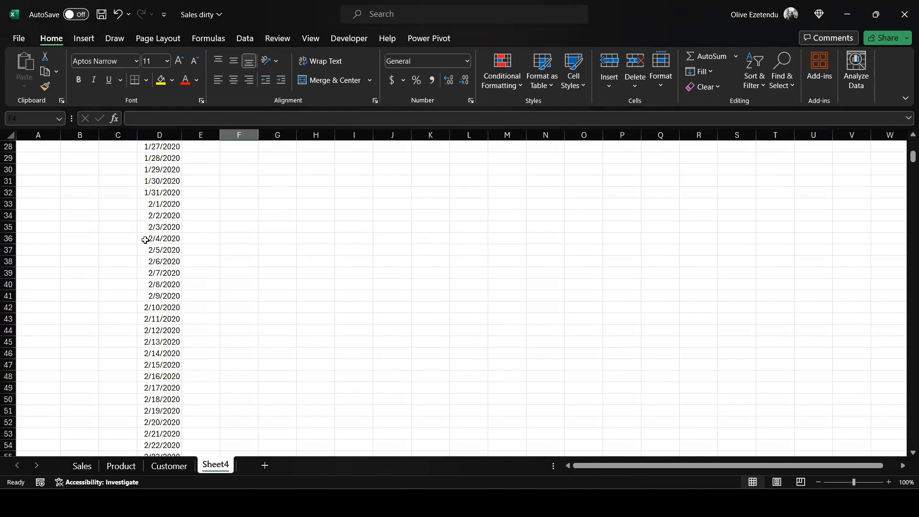
{"action": "scroll", "coordinate": [145, 240], "scroll_direction": "up", "scroll_amount": 9}
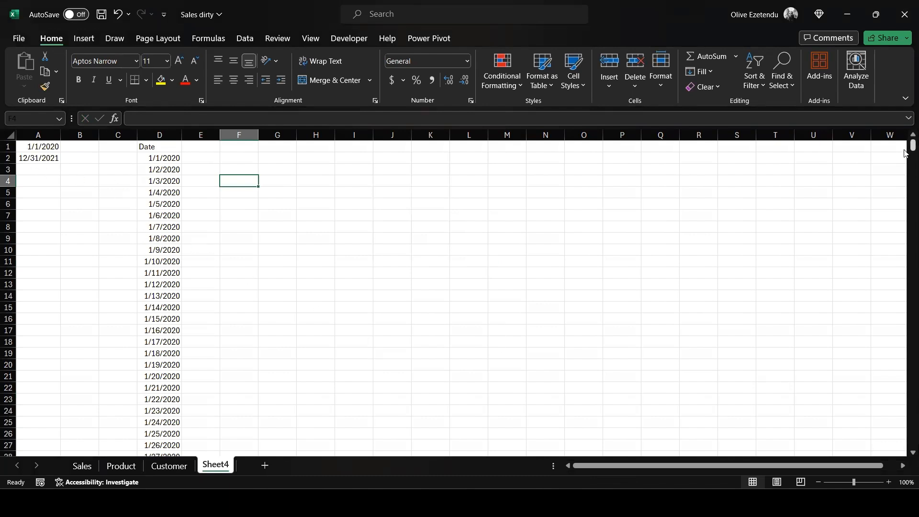
{"action": "left_click_drag", "start_coordinate": [913, 146], "coordinate": [914, 441]}
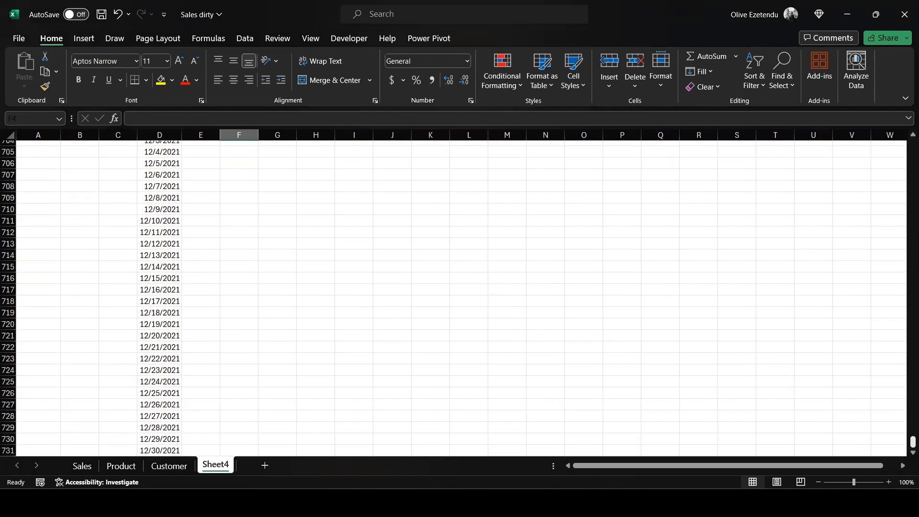
{"action": "scroll", "coordinate": [180, 314], "scroll_direction": "down", "scroll_amount": 4}
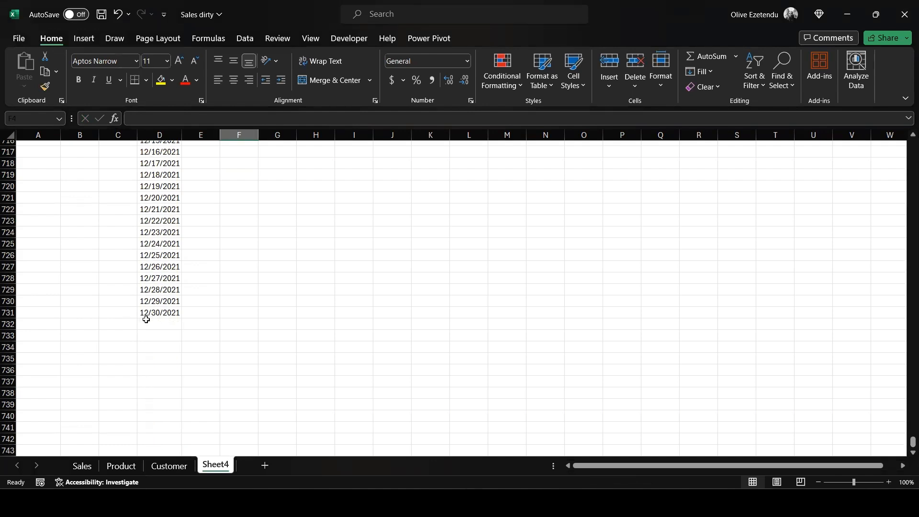
{"action": "scroll", "coordinate": [158, 324], "scroll_direction": "up", "scroll_amount": 20}
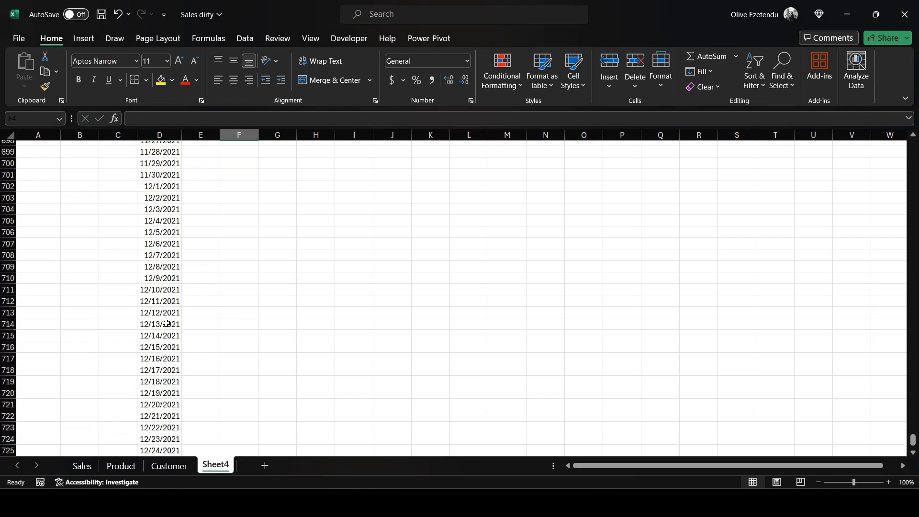
{"action": "scroll", "coordinate": [166, 324], "scroll_direction": "up", "scroll_amount": 20}
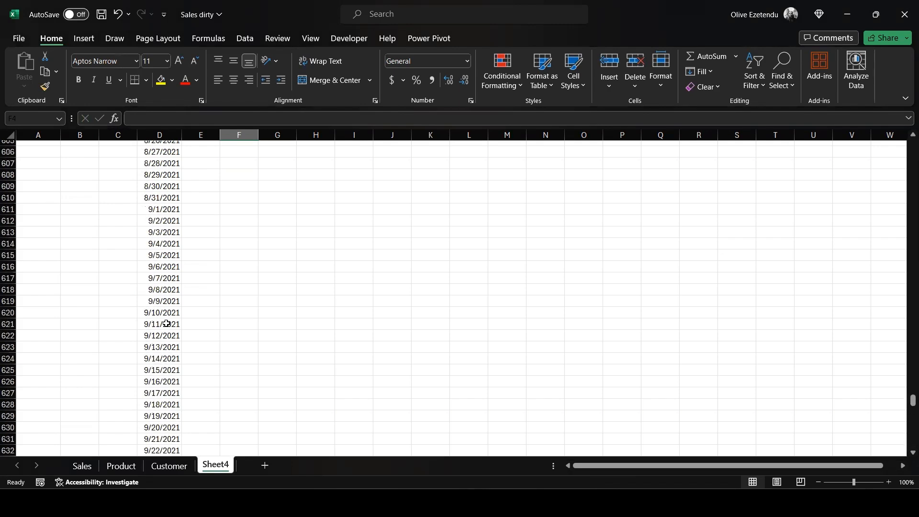
{"action": "left_click_drag", "start_coordinate": [913, 326], "coordinate": [905, 132]}
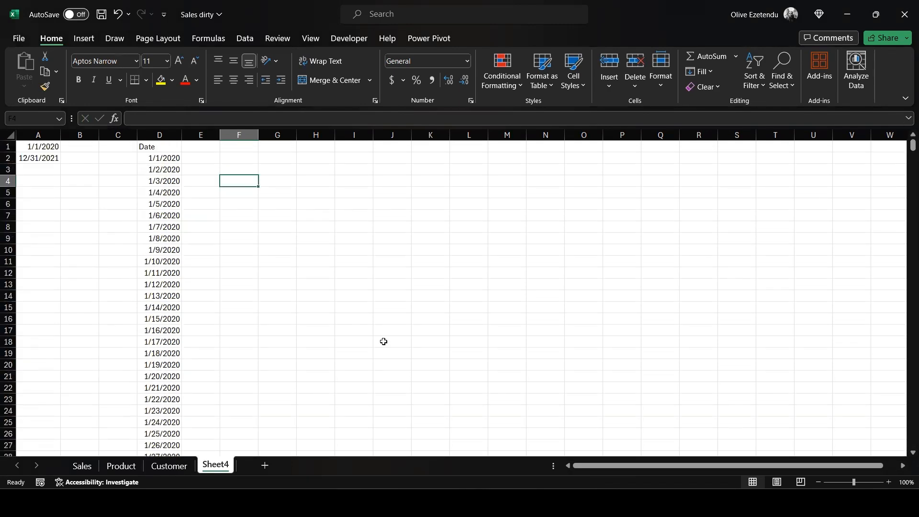
Add +1 to the rows argument of the SEQUENCE formula in D2, making it $A$2-$A$1+1.
{"action": "left_click", "coordinate": [162, 161]}
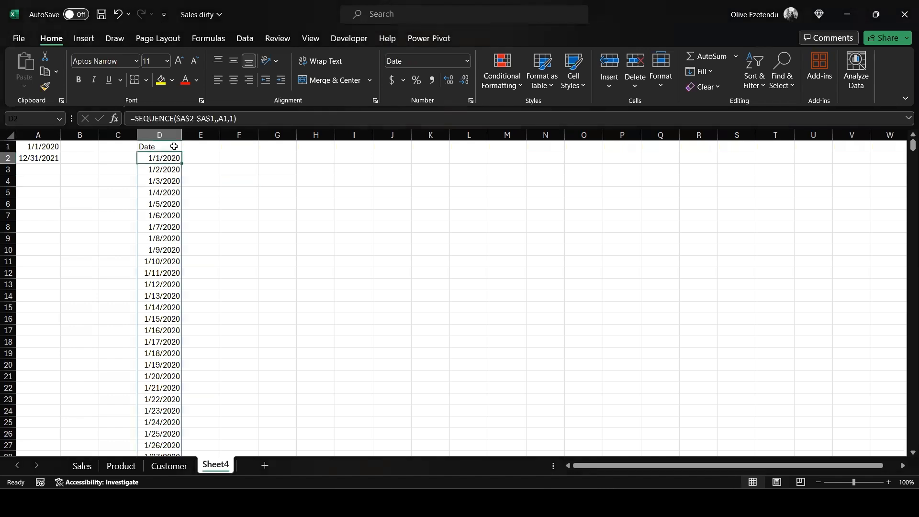
{"action": "left_click", "coordinate": [216, 120]}
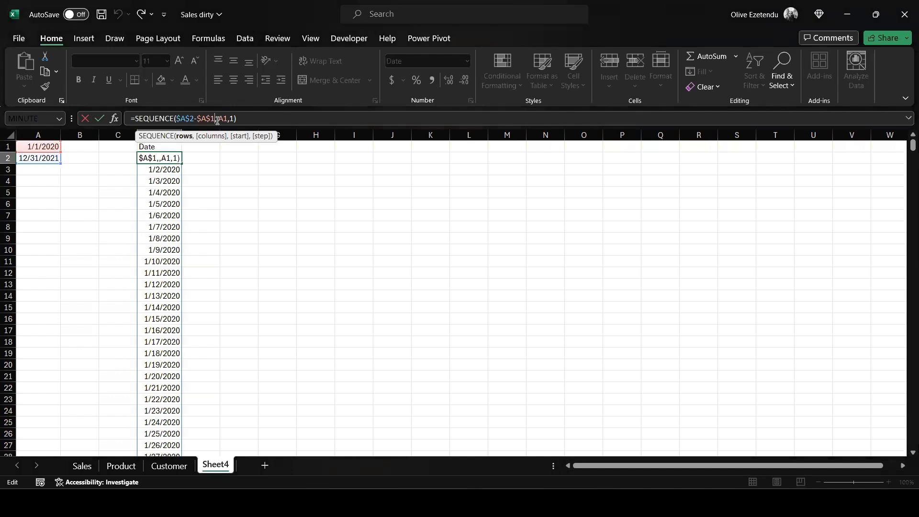
{"action": "type", "text": "+1"}
{"action": "key", "text": "Return"}
{"action": "scroll", "coordinate": [345, 216], "scroll_direction": "down", "scroll_amount": 4}
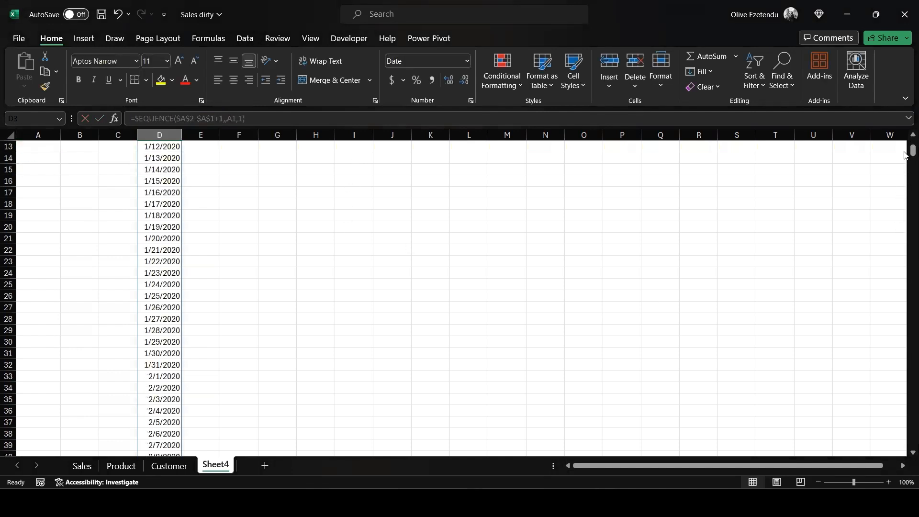
Add the header Year in cell E1, beside the Date column.
{"action": "left_click_drag", "start_coordinate": [913, 151], "coordinate": [913, 441]}
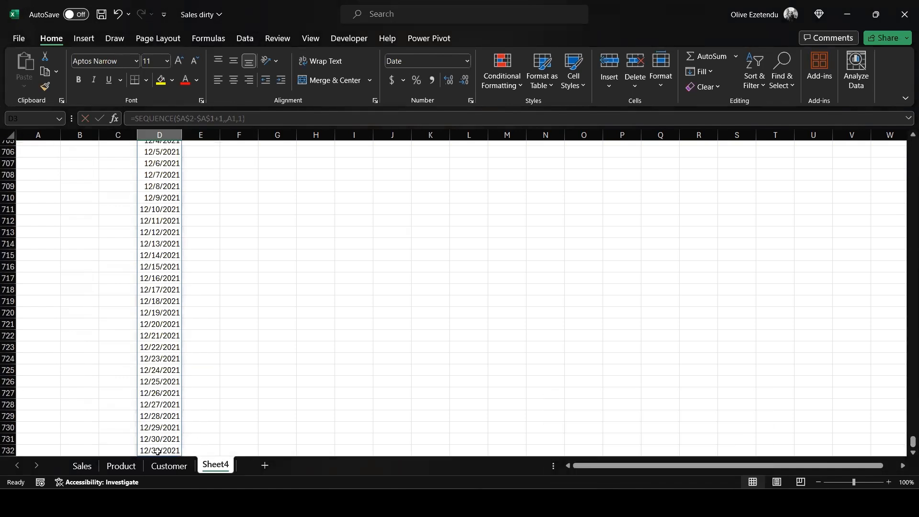
{"action": "scroll", "coordinate": [841, 285], "scroll_direction": "up", "scroll_amount": 3}
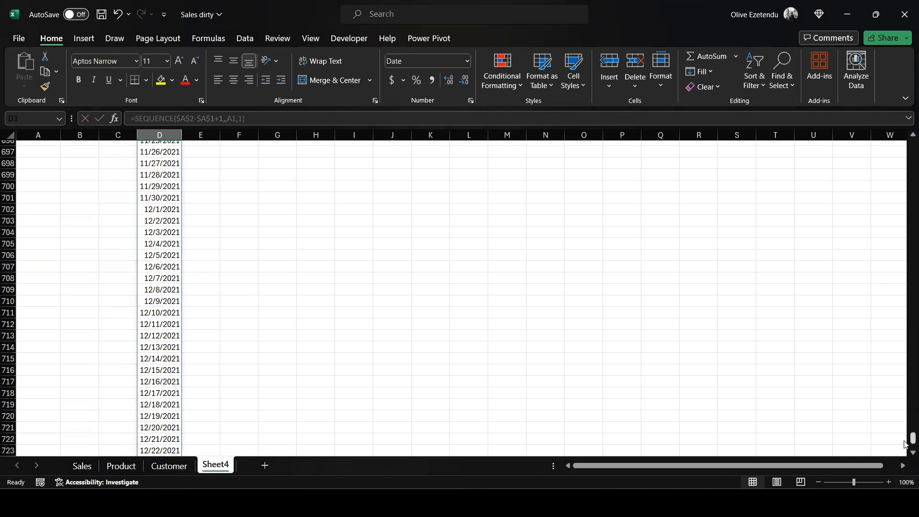
{"action": "left_click_drag", "start_coordinate": [907, 445], "coordinate": [913, 144]}
{"action": "left_click", "coordinate": [196, 149]}
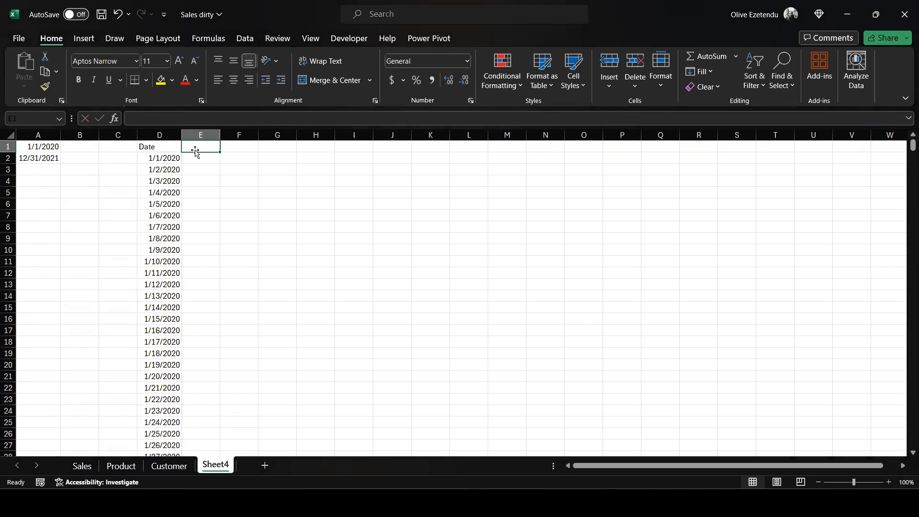
{"action": "type", "text": "Yea"}
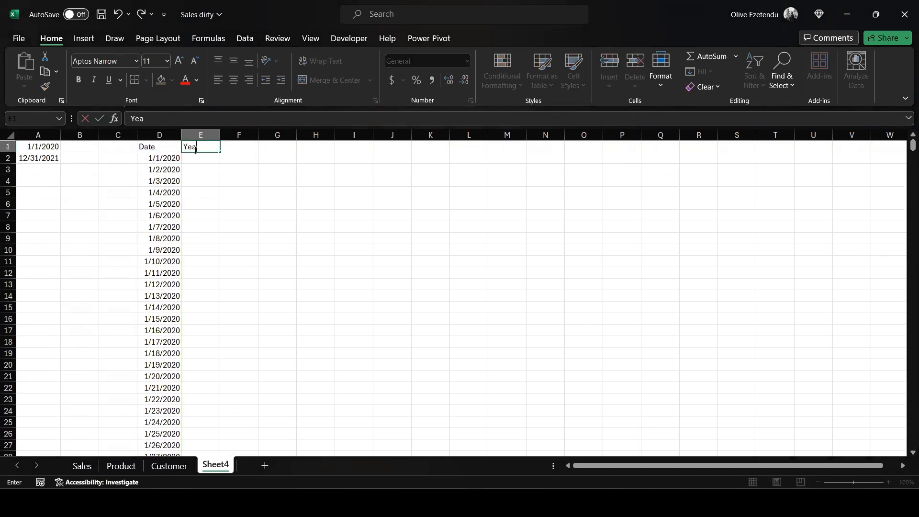
{"action": "type", "text": "r"}
{"action": "key", "text": "Return"}
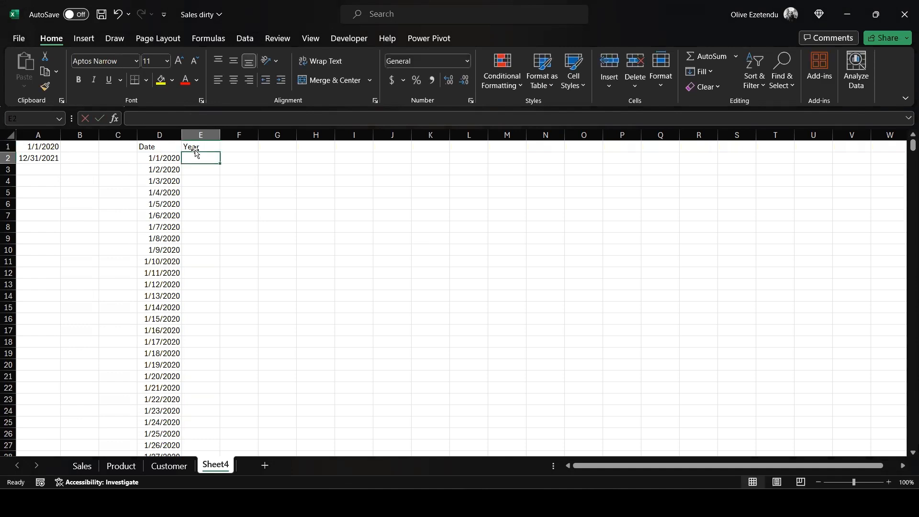
Enter =YEAR(D2#) in E2 to return the year for the whole spilled range of dates.
{"action": "type", "text": "="}
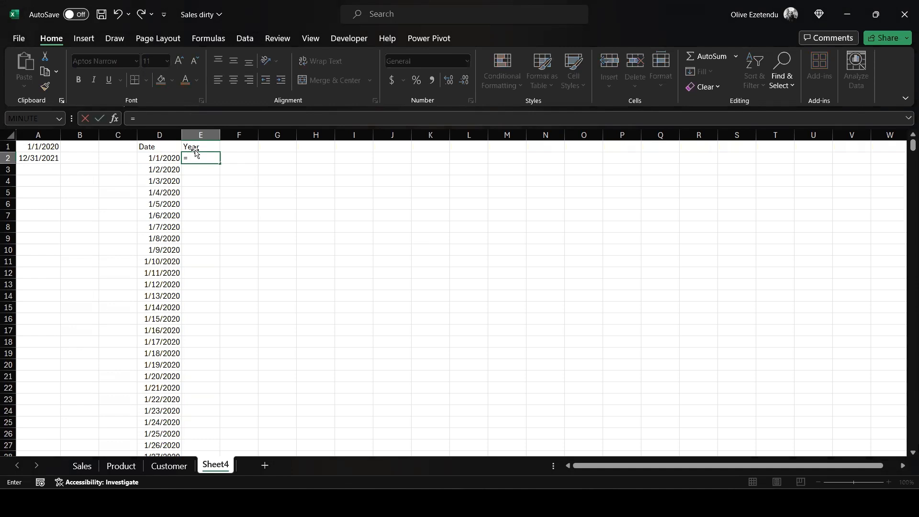
{"action": "type", "text": "Y"}
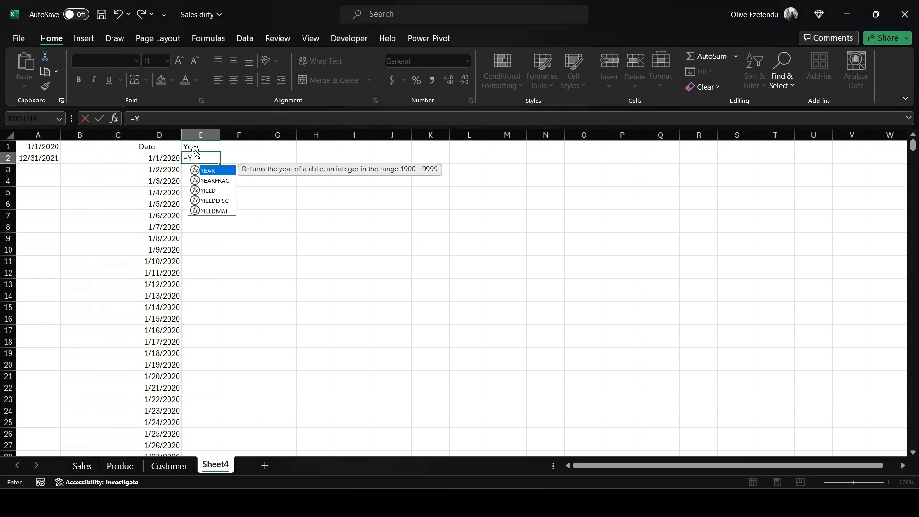
{"action": "type", "text": "EAR("}
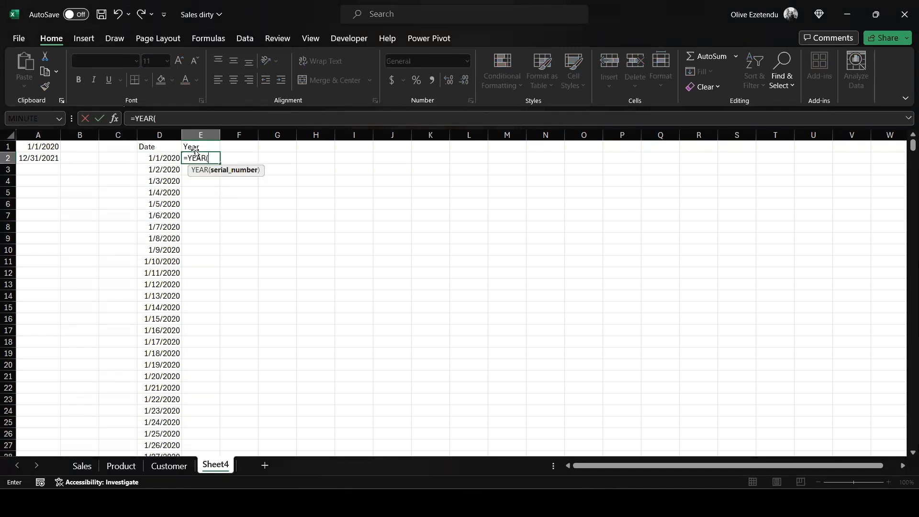
{"action": "left_click", "coordinate": [160, 159]}
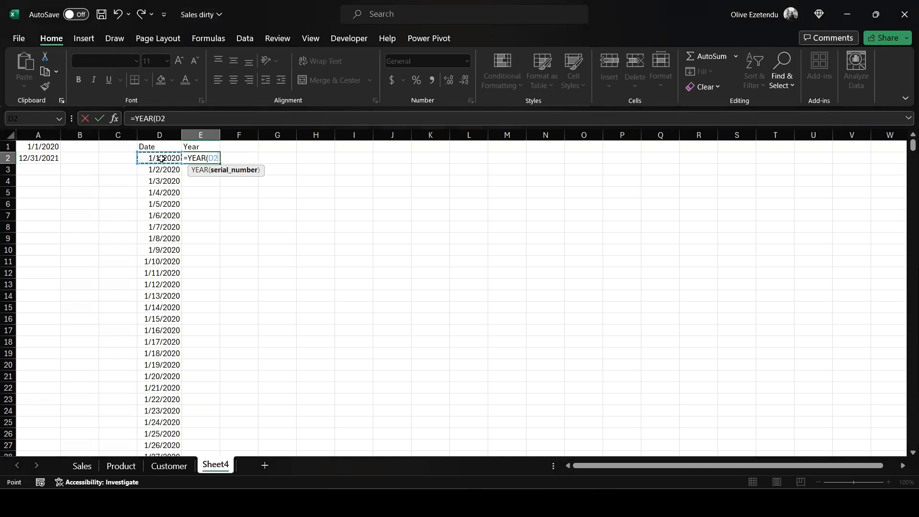
{"action": "type", "text": "#"}
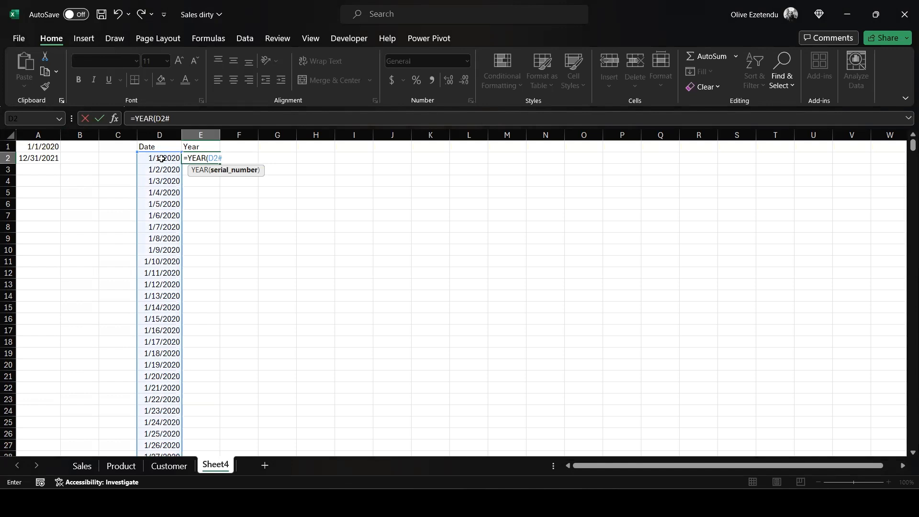
{"action": "type", "text": ")"}
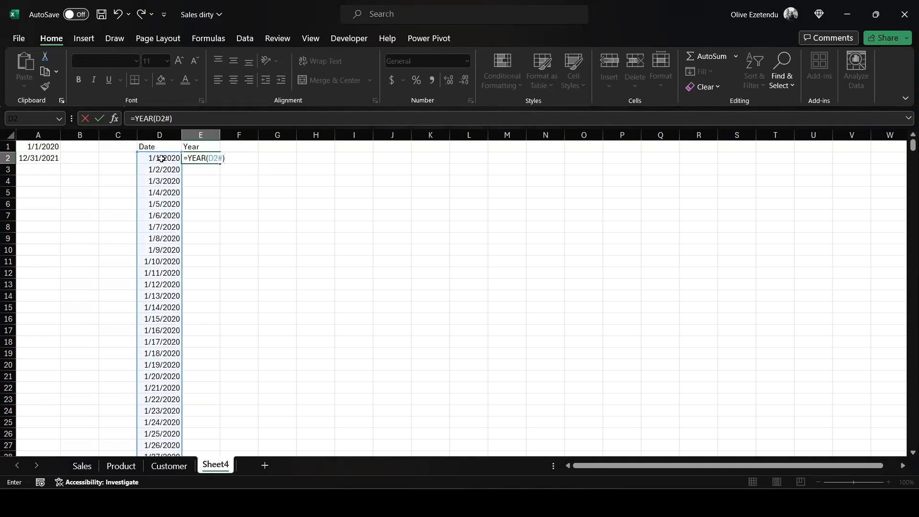
{"action": "key", "text": "Return"}
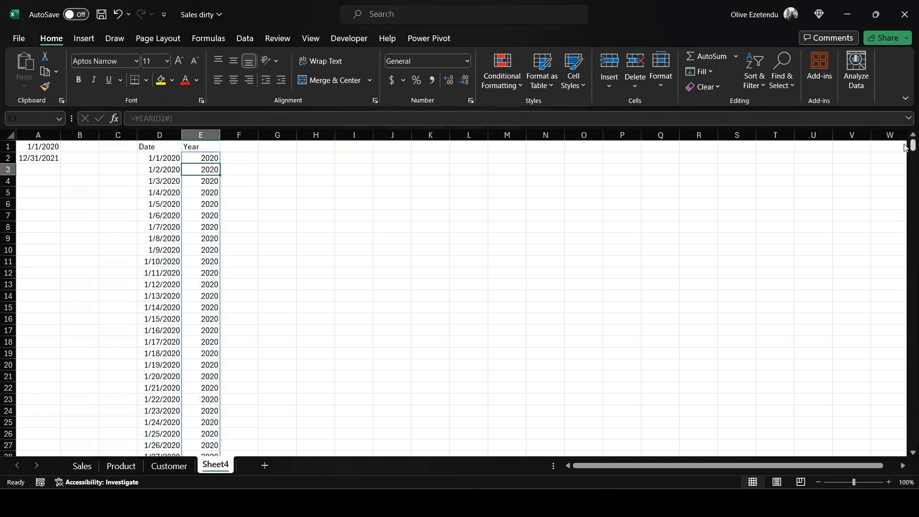
Add the header Quarter Number in cell F1, beside the Year column.
{"action": "left_click_drag", "start_coordinate": [912, 145], "coordinate": [850, 146]}
{"action": "left_click", "coordinate": [239, 148]}
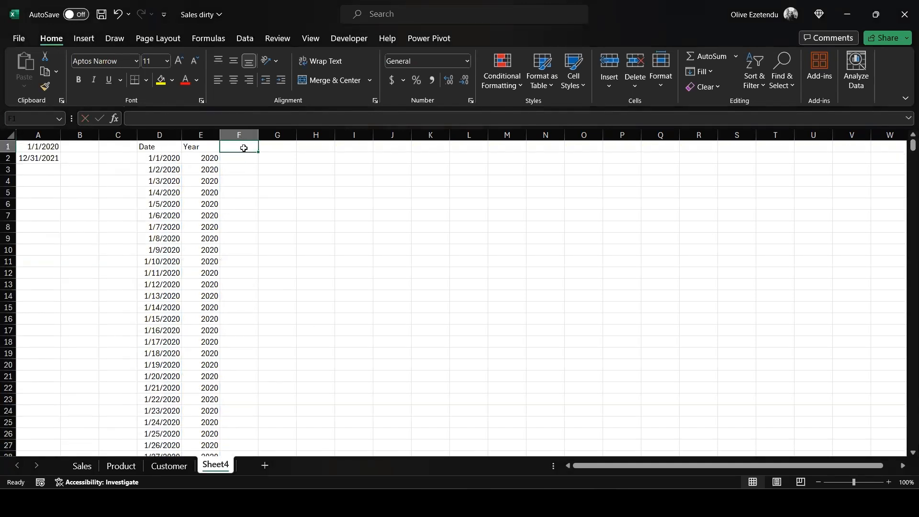
{"action": "type", "text": "Qua"}
{"action": "key", "text": "BackSpace"}
{"action": "key", "text": "BackSpace"}
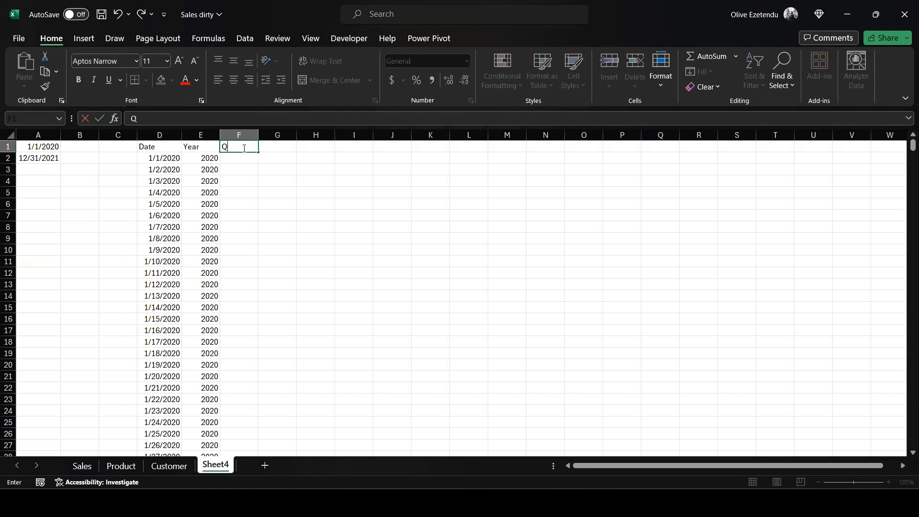
{"action": "type", "text": "uarter"}
{"action": "key", "text": "Return"}
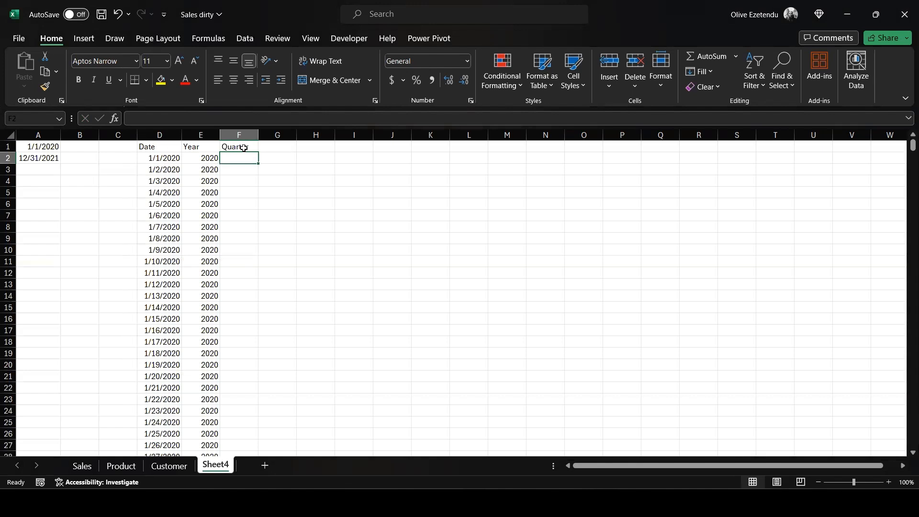
{"action": "double_click", "coordinate": [245, 148]}
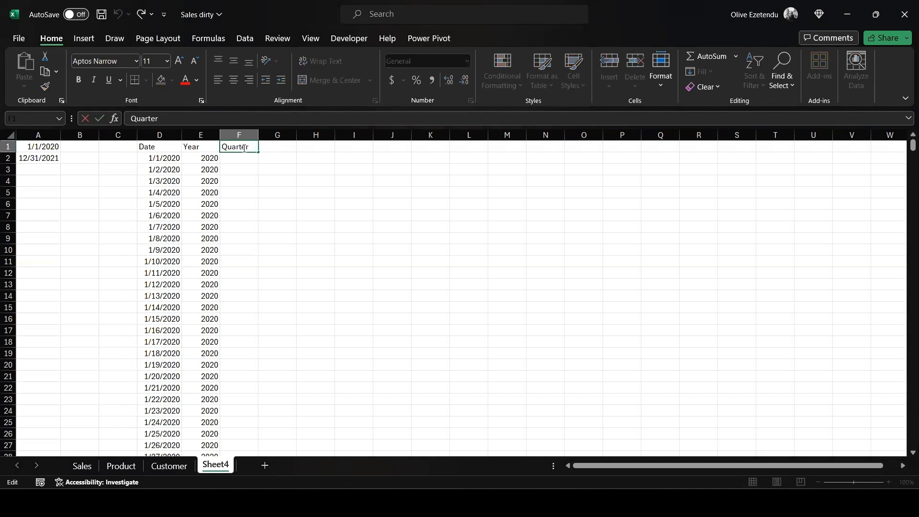
{"action": "type", "text": "Number"}
{"action": "key", "text": "Return"}
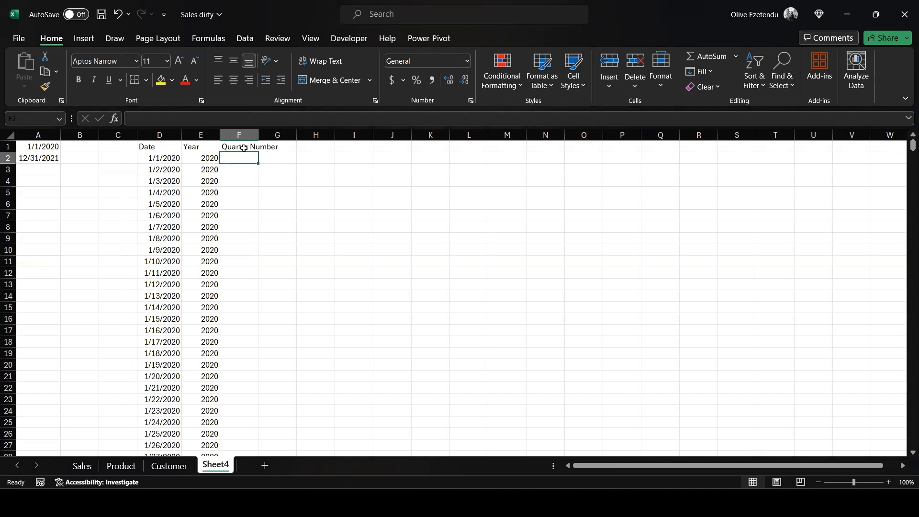
Enter =ROUNDUP(MONTH(D2)/3,0) in F2 to calculate the quarter number of the date.
{"action": "type", "text": "="}
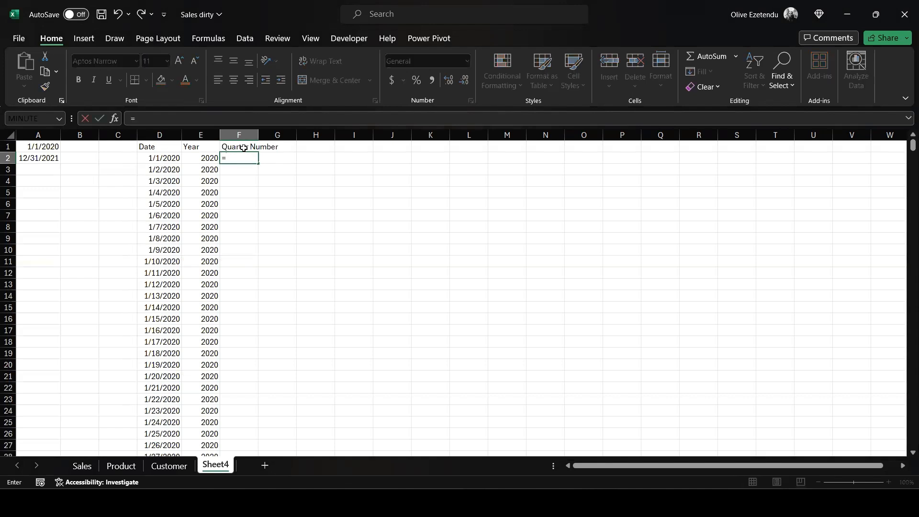
{"action": "type", "text": "ROUNDU"}
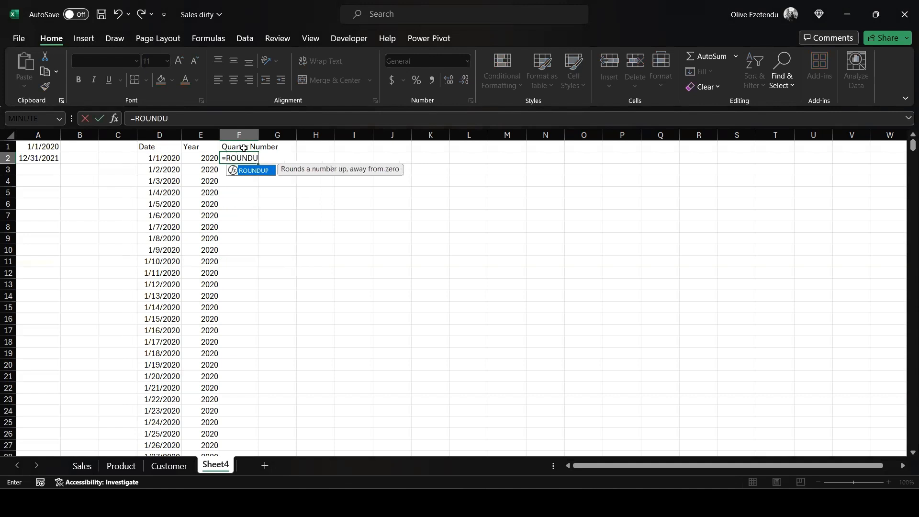
{"action": "type", "text": "P("}
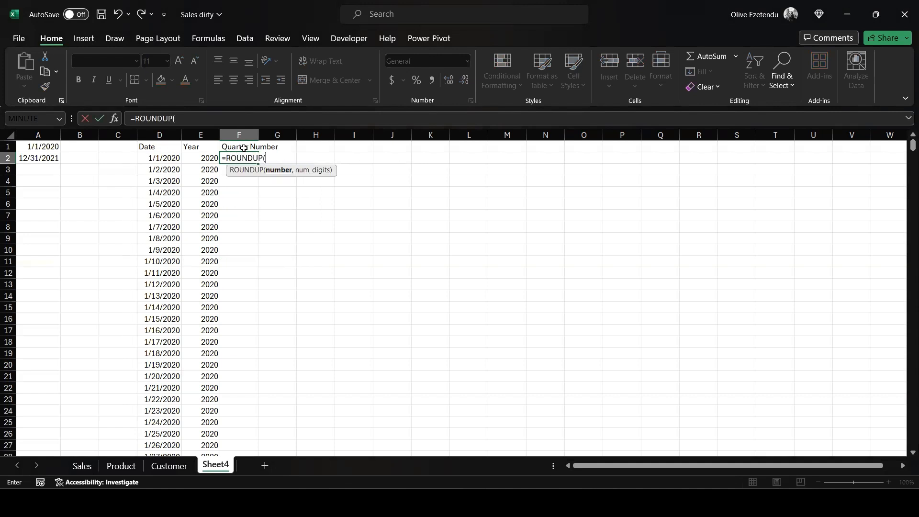
{"action": "type", "text": "MONTH"}
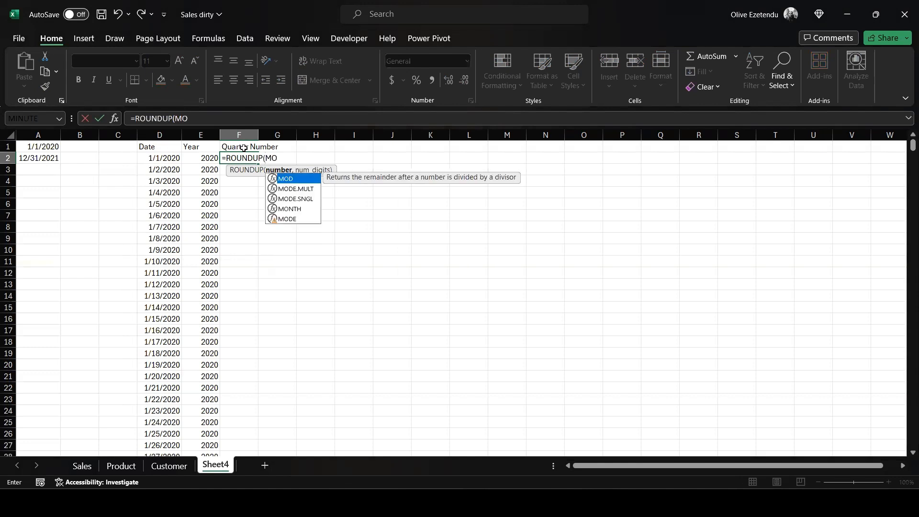
{"action": "type", "text": "("}
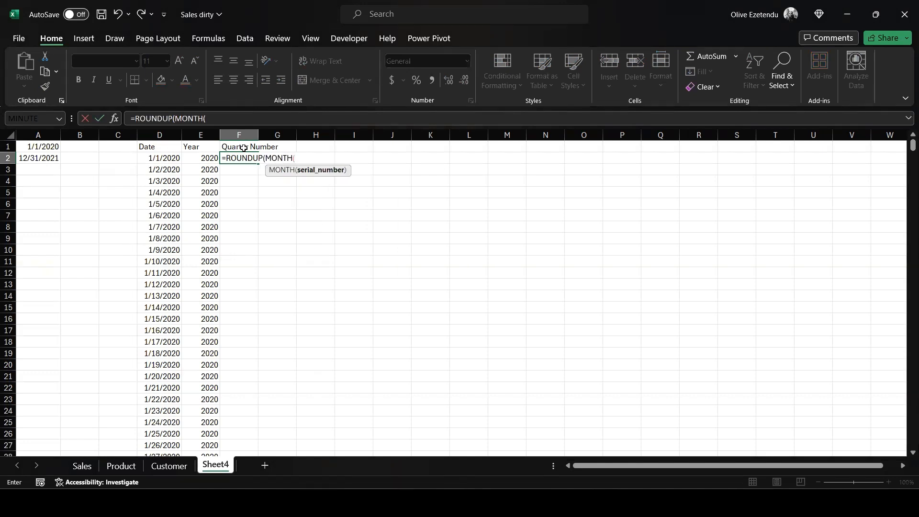
{"action": "left_click", "coordinate": [167, 158]}
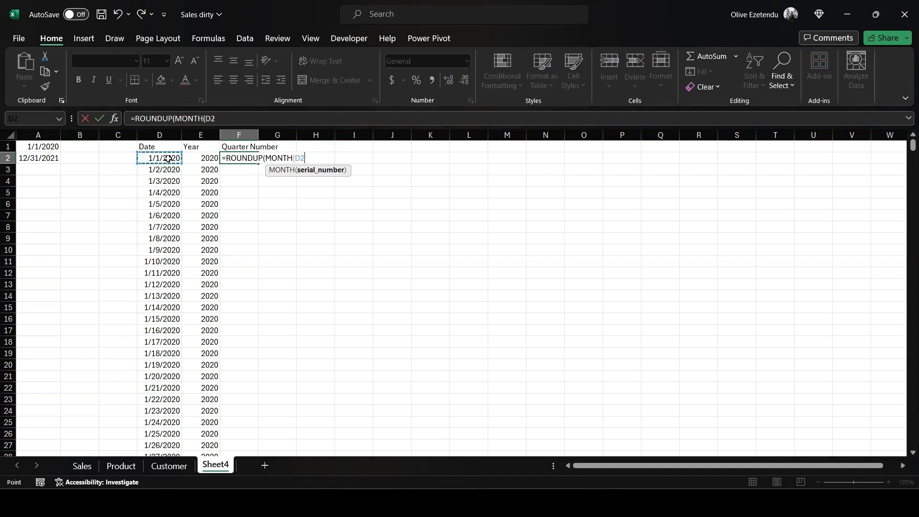
{"action": "type", "text": ")"}
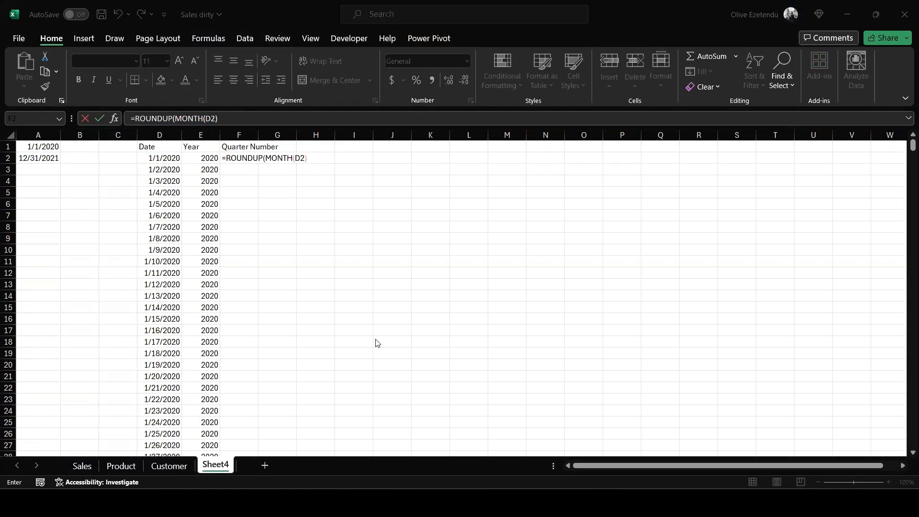
{"action": "type", "text": "/"}
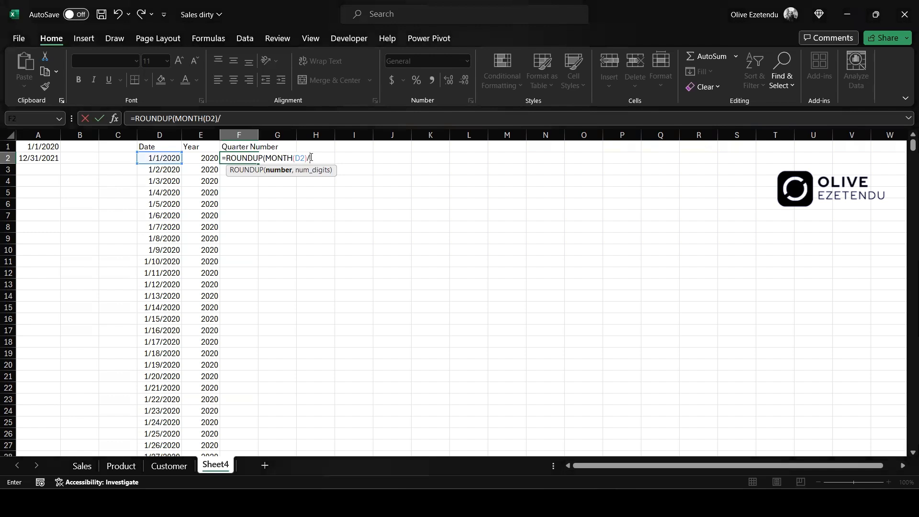
{"action": "type", "text": "3,0"}
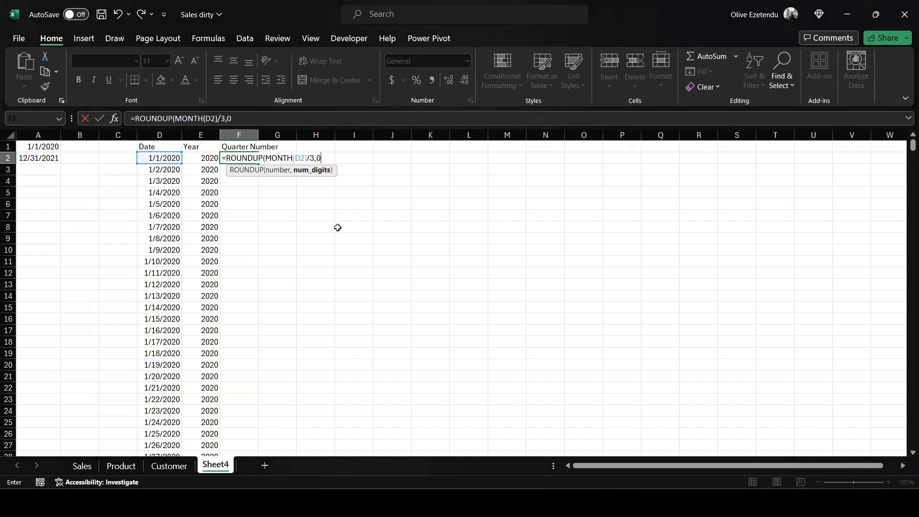
{"action": "type", "text": ")"}
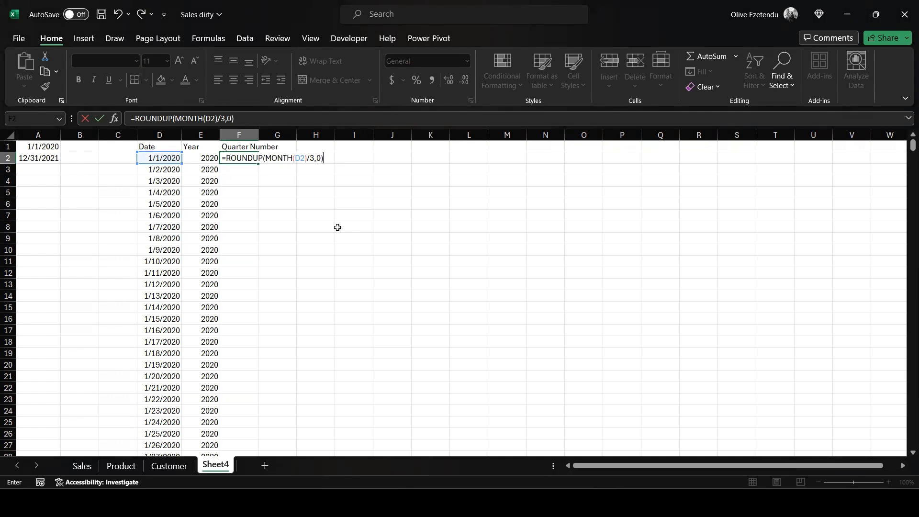
{"action": "key", "text": "Return"}
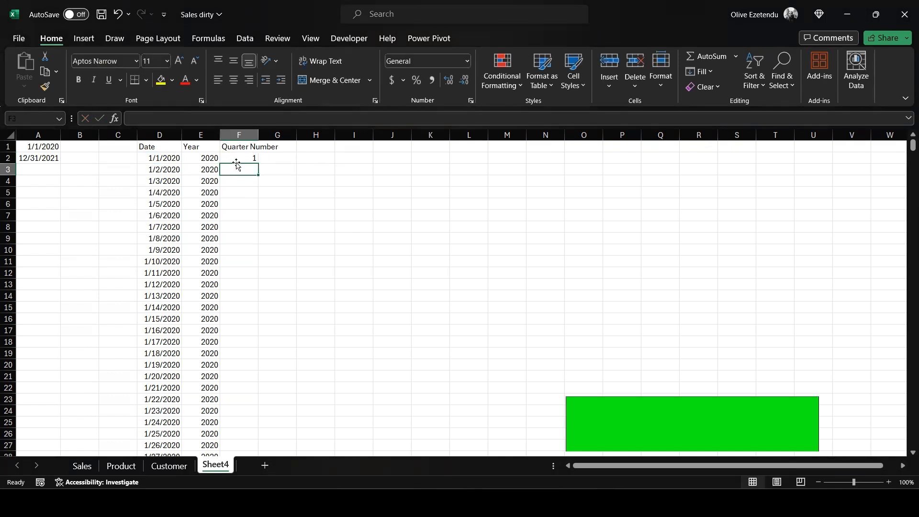
Fill the quarter formula from F2 down to the last date row and check the results along column F.
{"action": "left_click", "coordinate": [253, 160]}
{"action": "double_click", "coordinate": [258, 165]}
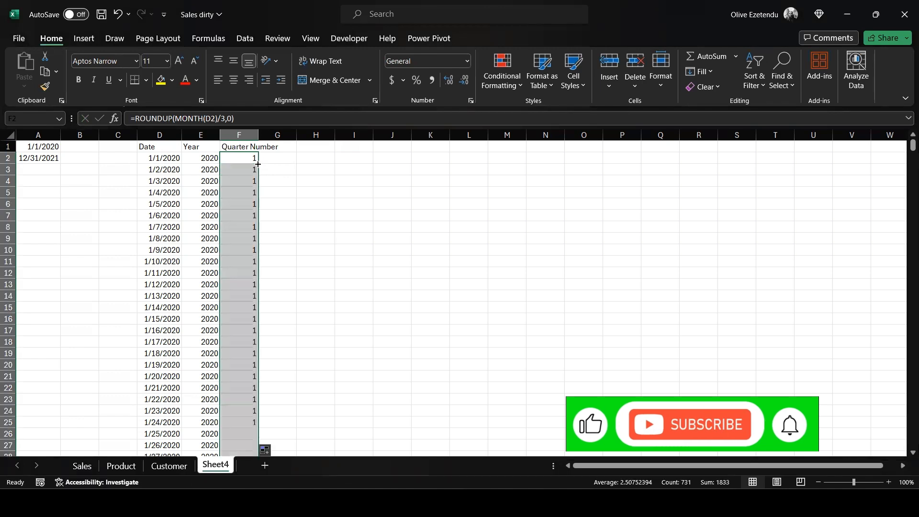
{"action": "scroll", "coordinate": [230, 276], "scroll_direction": "down", "scroll_amount": 5}
{"action": "scroll", "coordinate": [224, 285], "scroll_direction": "down", "scroll_amount": 14}
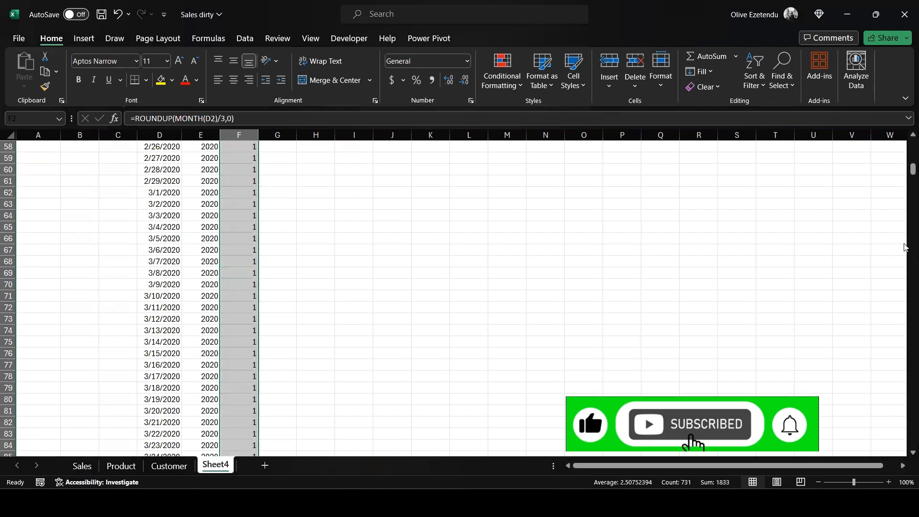
{"action": "scroll", "coordinate": [906, 184], "scroll_direction": "down", "scroll_amount": 20}
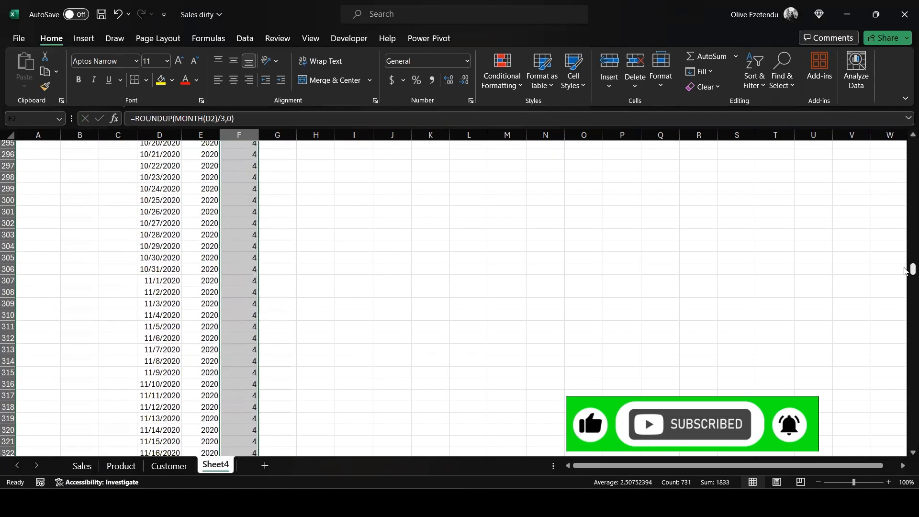
{"action": "scroll", "coordinate": [906, 312], "scroll_direction": "up", "scroll_amount": 20}
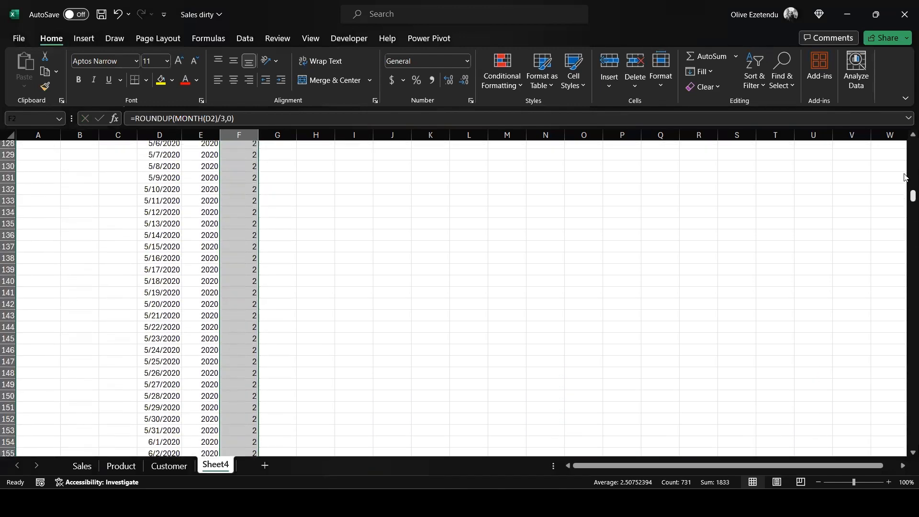
Add the header Quater Name in cell G1, beside the quarter number column.
{"action": "left_click", "coordinate": [281, 137]}
{"action": "double_click", "coordinate": [283, 146]}
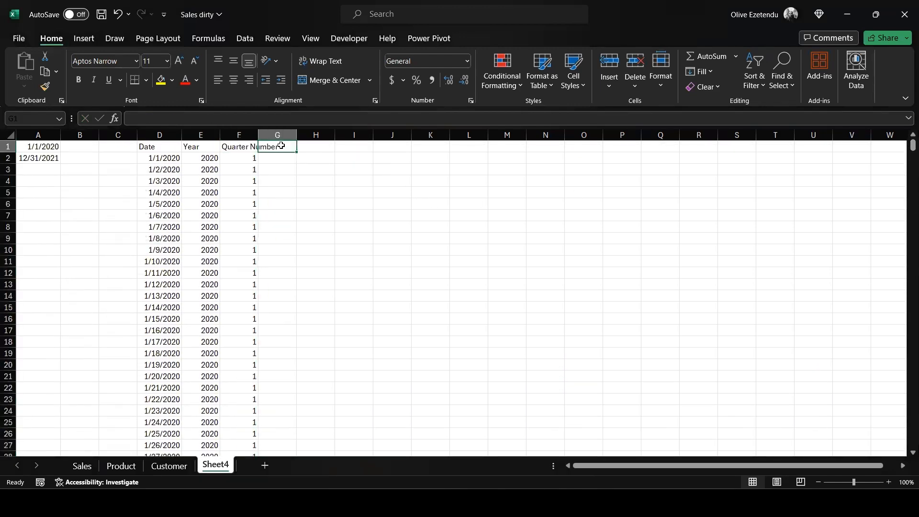
{"action": "type", "text": "Q"}
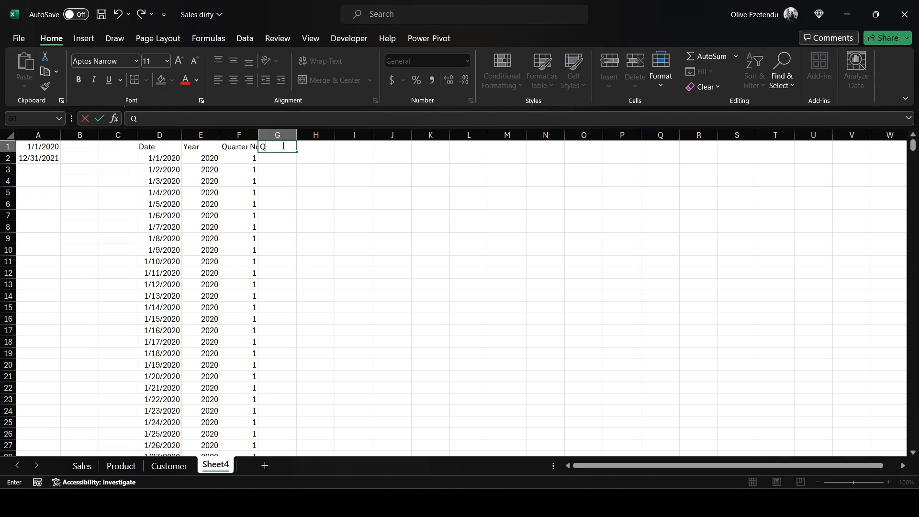
{"action": "type", "text": "uater Name"}
{"action": "key", "text": "Return"}
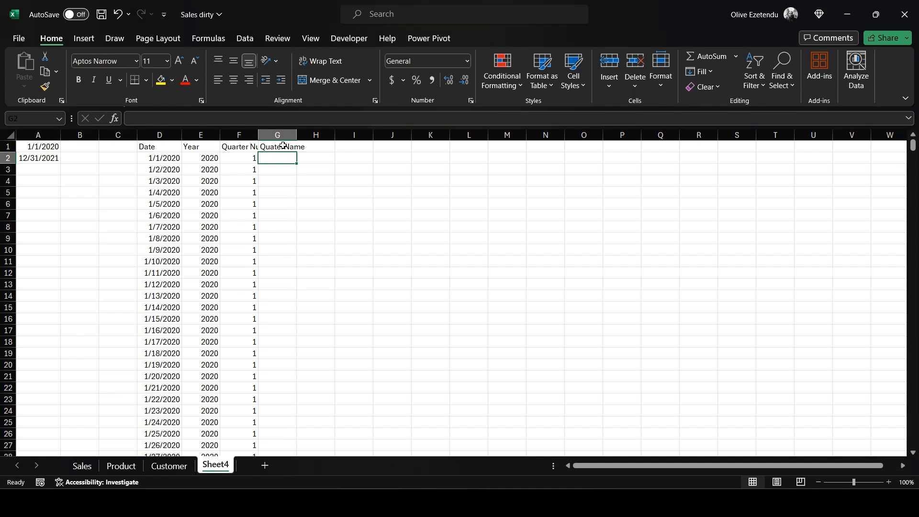
Enter ="Q" & F2 in G2 for the quarter name and fill it down to the last date row.
{"action": "type", "text": "=\""}
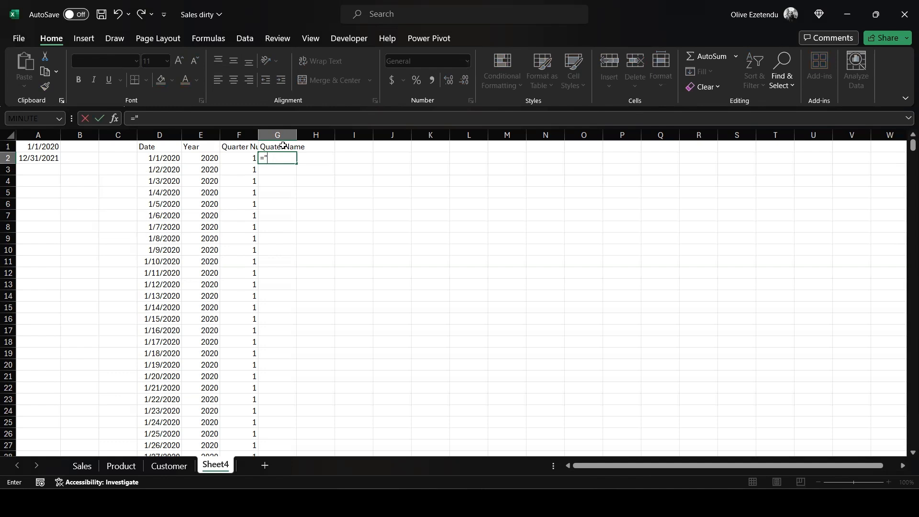
{"action": "type", "text": "q"}
{"action": "type", "text": "Q"}
{"action": "type", "text": "\" &"}
{"action": "left_click", "coordinate": [246, 159]}
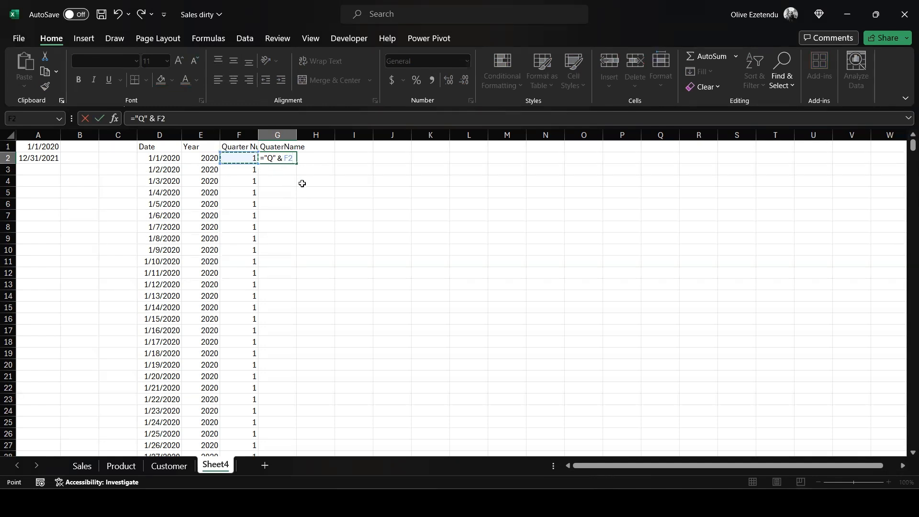
{"action": "key", "text": "Return"}
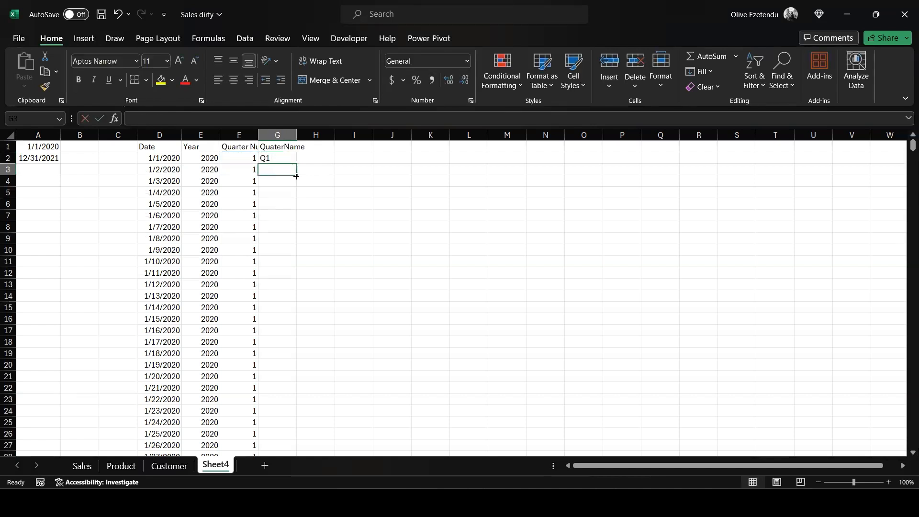
{"action": "left_click", "coordinate": [287, 160]}
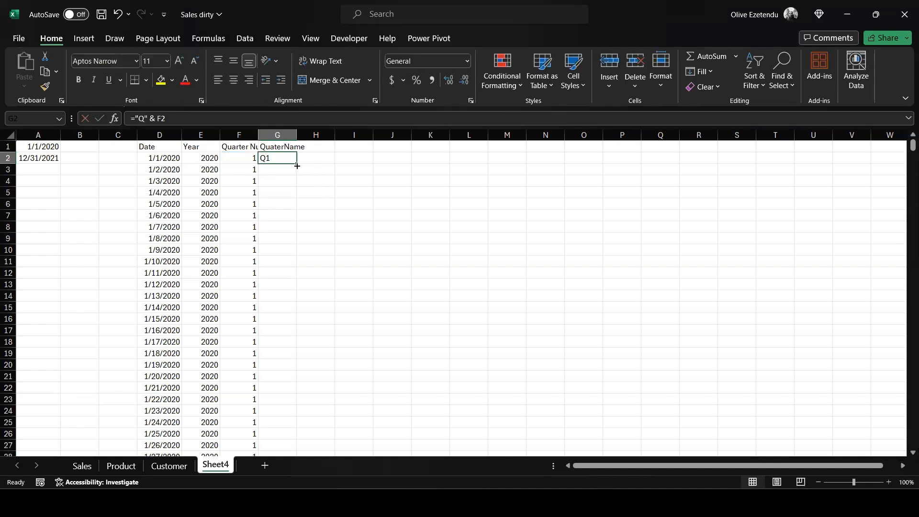
{"action": "double_click", "coordinate": [296, 164]}
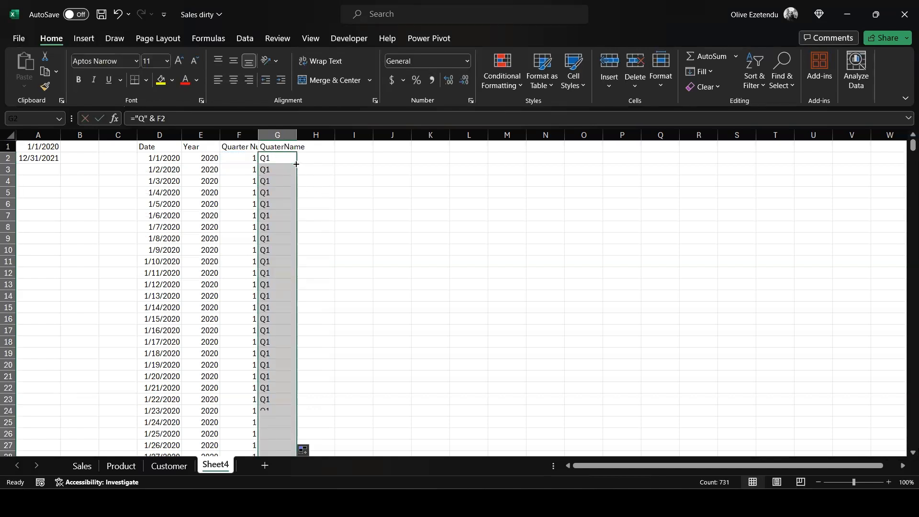
Add the header Month Number in cell H1, beside the quarter name column.
{"action": "left_click", "coordinate": [324, 149]}
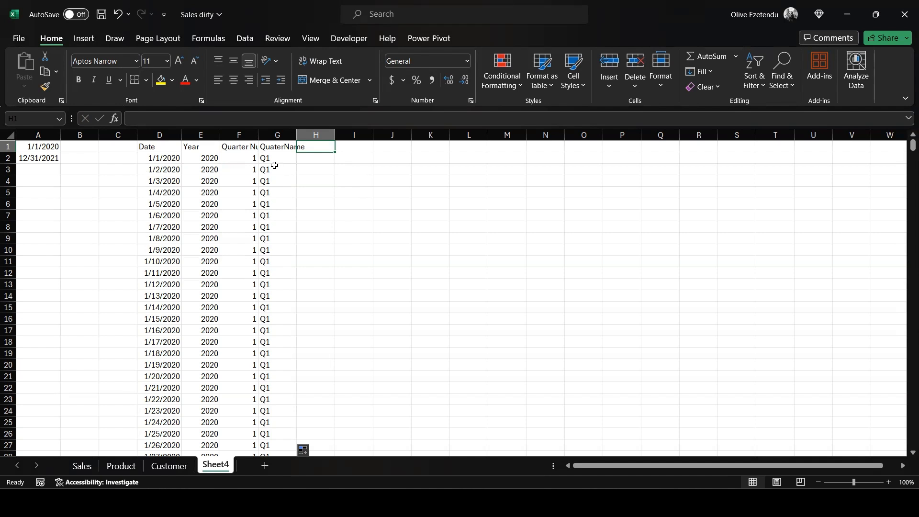
{"action": "double_click", "coordinate": [317, 148]}
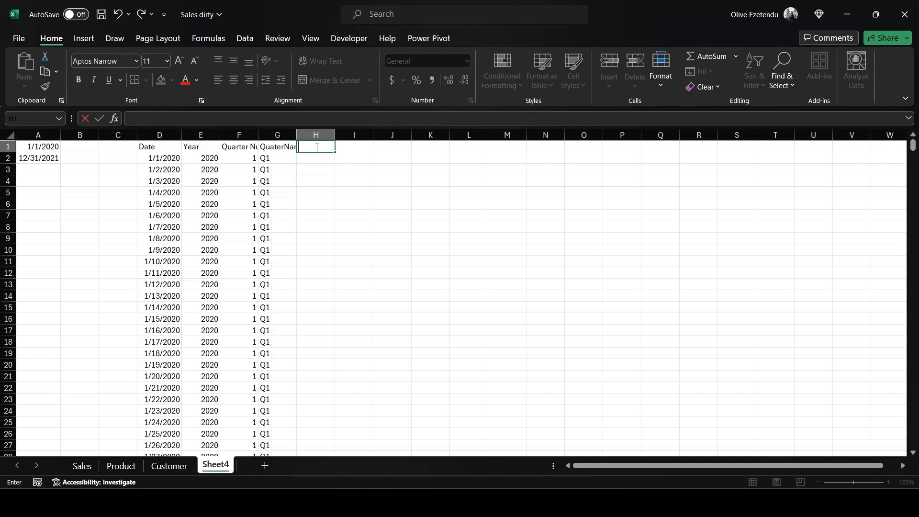
{"action": "type", "text": "Month nUMbe"}
{"action": "key", "text": "BackSpace"}
{"action": "key", "text": "BackSpace"}
{"action": "key", "text": "BackSpace"}
{"action": "key", "text": "BackSpace"}
{"action": "key", "text": "BackSpace"}
{"action": "key", "text": "BackSpace"}
{"action": "type", "text": "Number"}
{"action": "key", "text": "Return"}
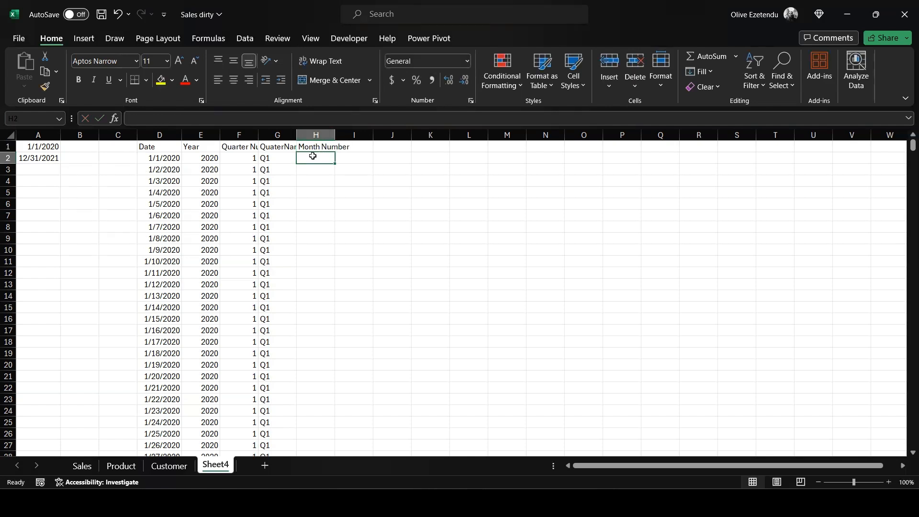
Enter =MONTH(D2) in H2 to extract the month number from the date.
{"action": "type", "text": "="}
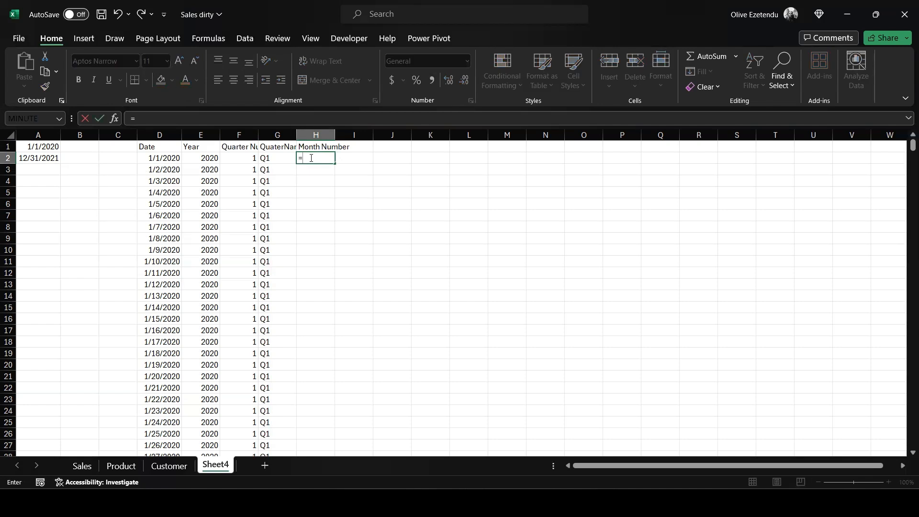
{"action": "type", "text": "M"}
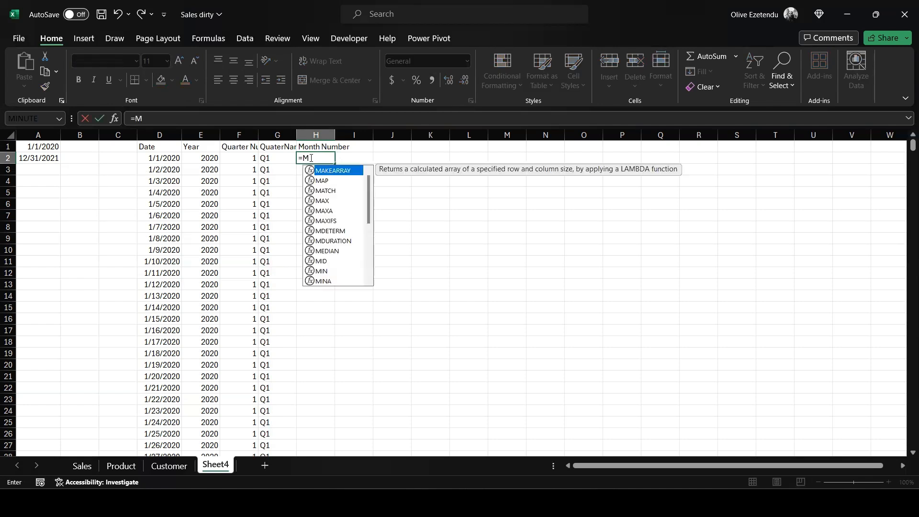
{"action": "type", "text": "O"}
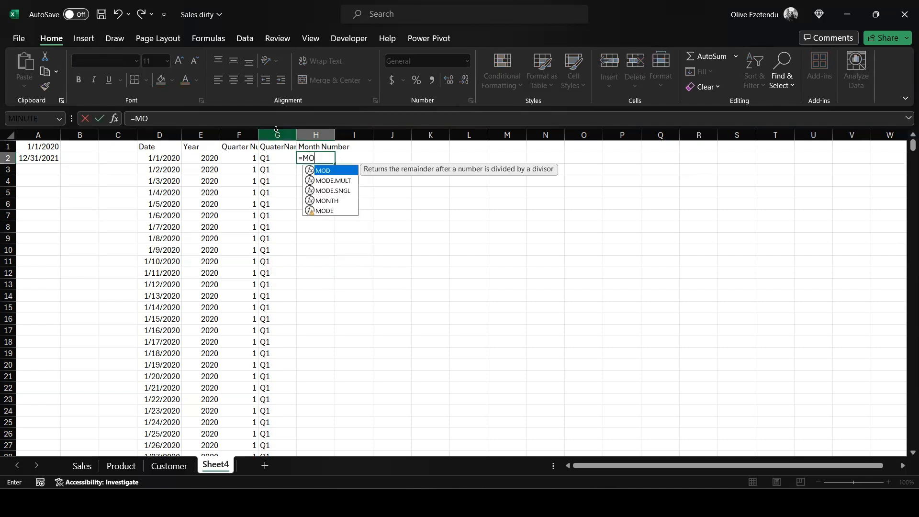
{"action": "double_click", "coordinate": [323, 201]}
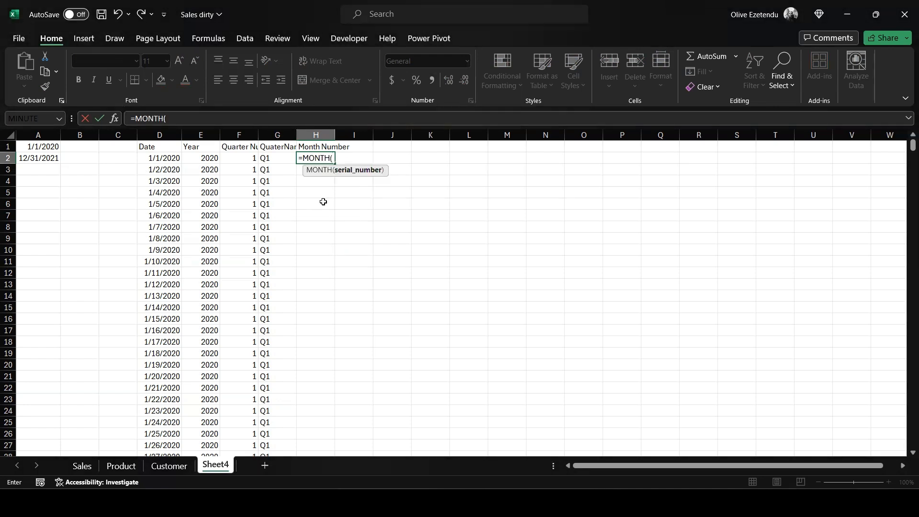
{"action": "left_click", "coordinate": [165, 158]}
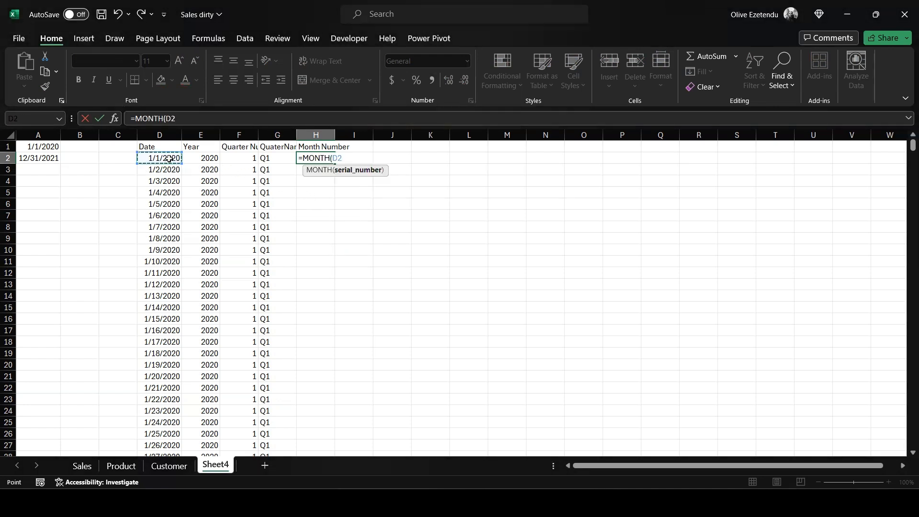
{"action": "type", "text": ")"}
{"action": "key", "text": "Return"}
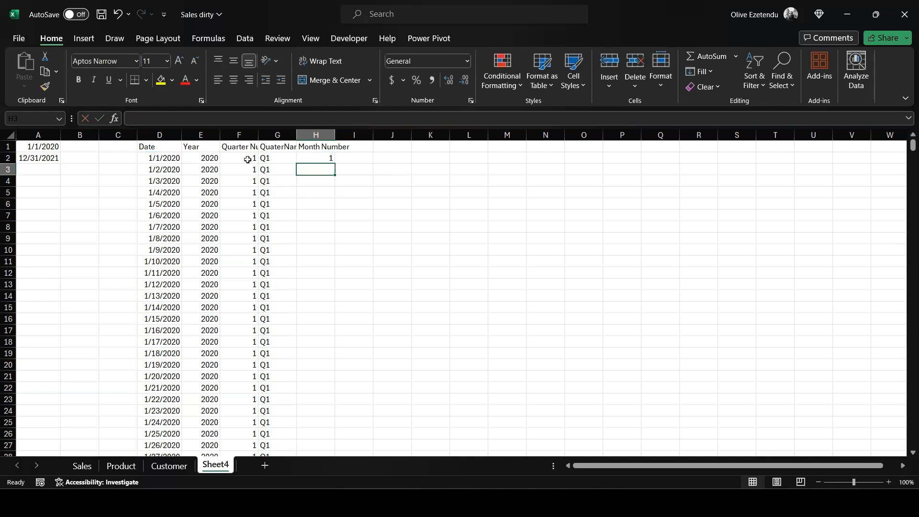
Fill the month number formula from H2 down to the last date row and check the results.
{"action": "left_click", "coordinate": [309, 160]}
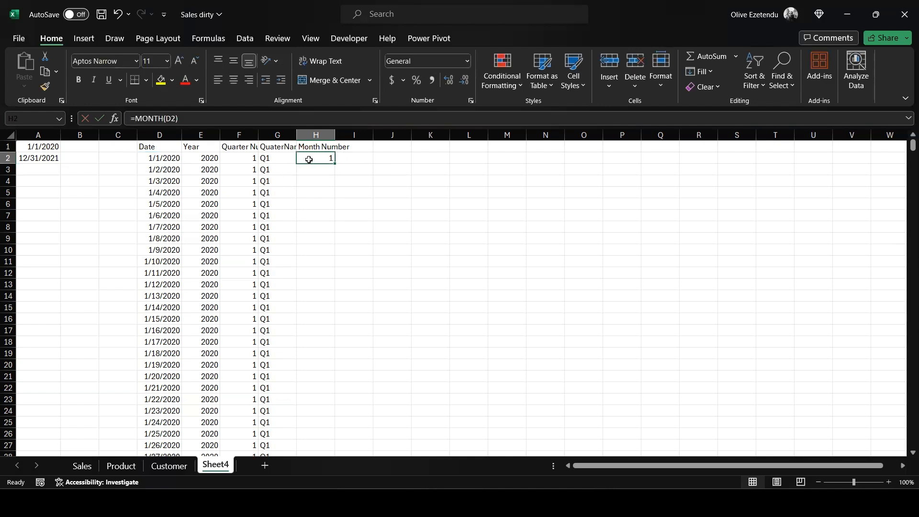
{"action": "double_click", "coordinate": [334, 163]}
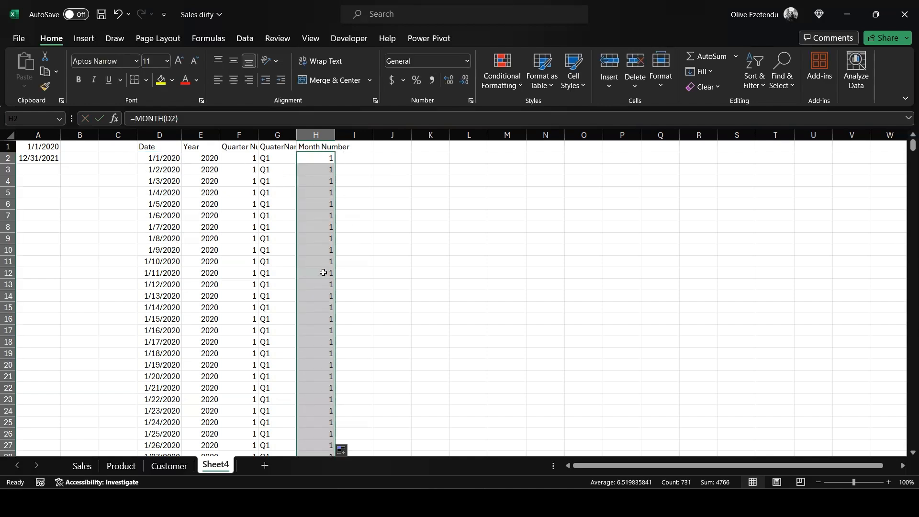
{"action": "scroll", "coordinate": [306, 307], "scroll_direction": "down", "scroll_amount": 11}
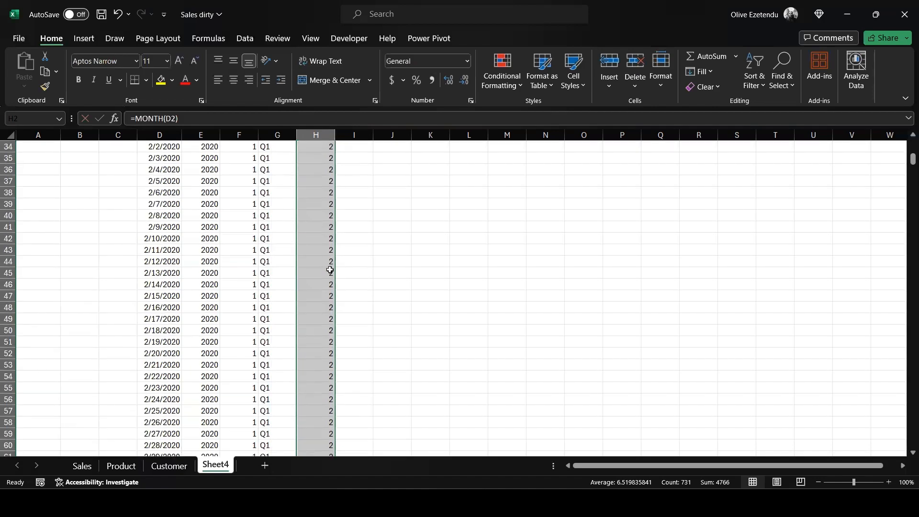
{"action": "scroll", "coordinate": [327, 274], "scroll_direction": "up", "scroll_amount": 11}
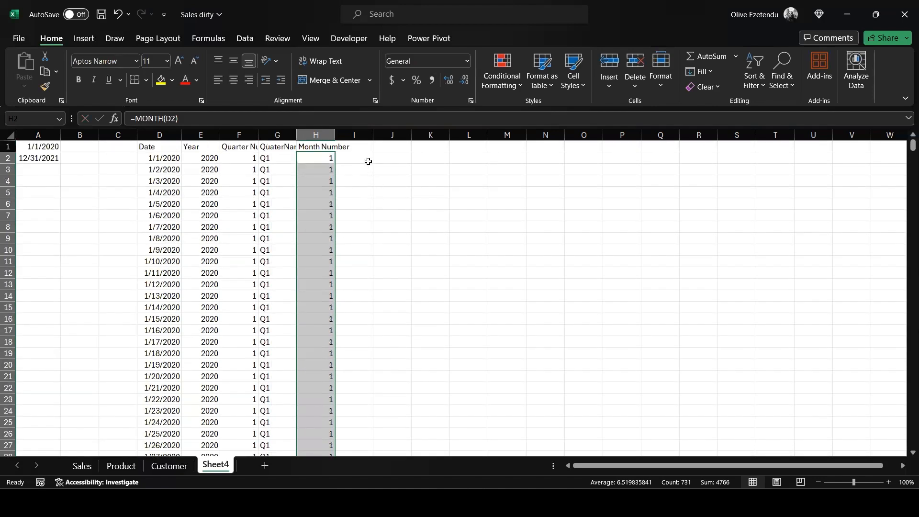
Add the header Month Name in cell I1, beside the month number column.
{"action": "double_click", "coordinate": [356, 149]}
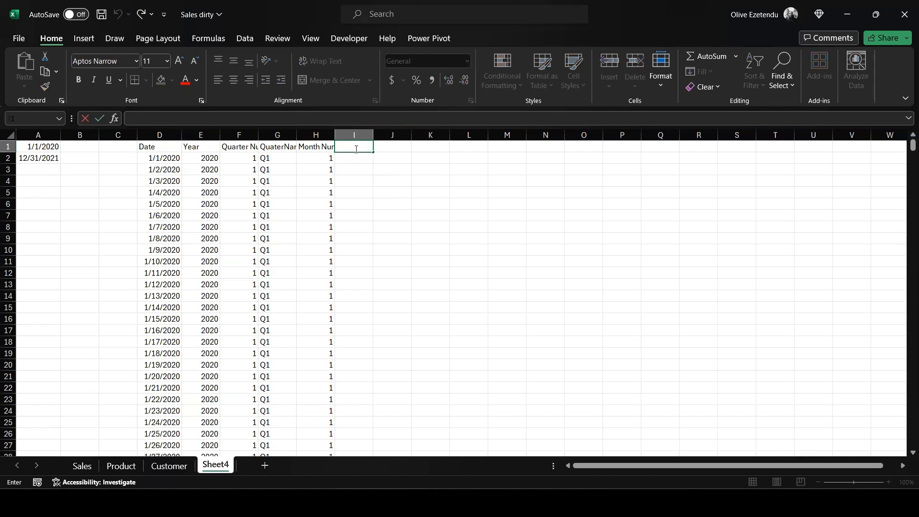
{"action": "type", "text": "Month Name"}
{"action": "key", "text": "Return"}
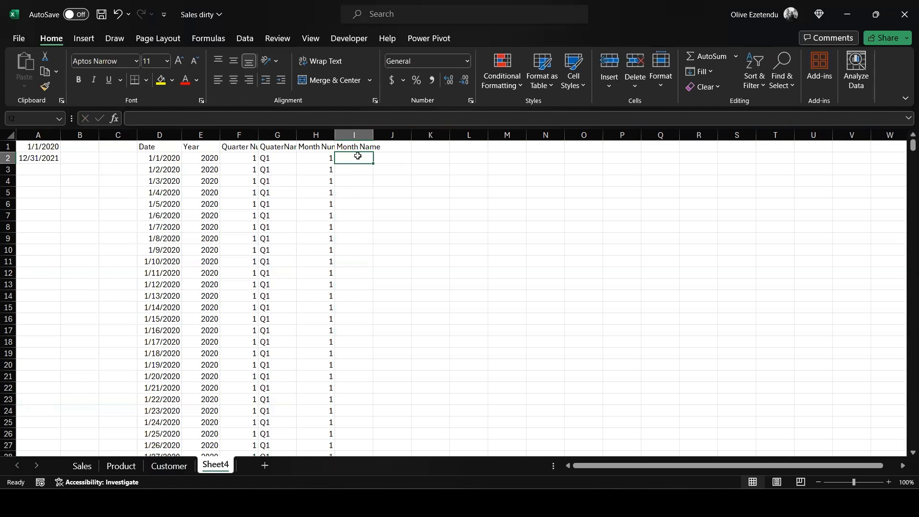
Enter =TEXT(H2,"mmm") in I2 to produce an abbreviated month name.
{"action": "type", "text": "=Tex"}
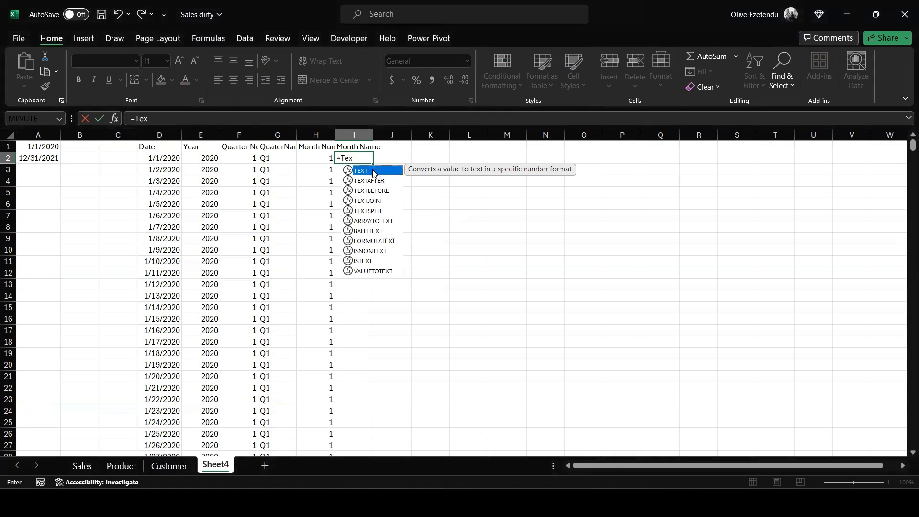
{"action": "double_click", "coordinate": [375, 171]}
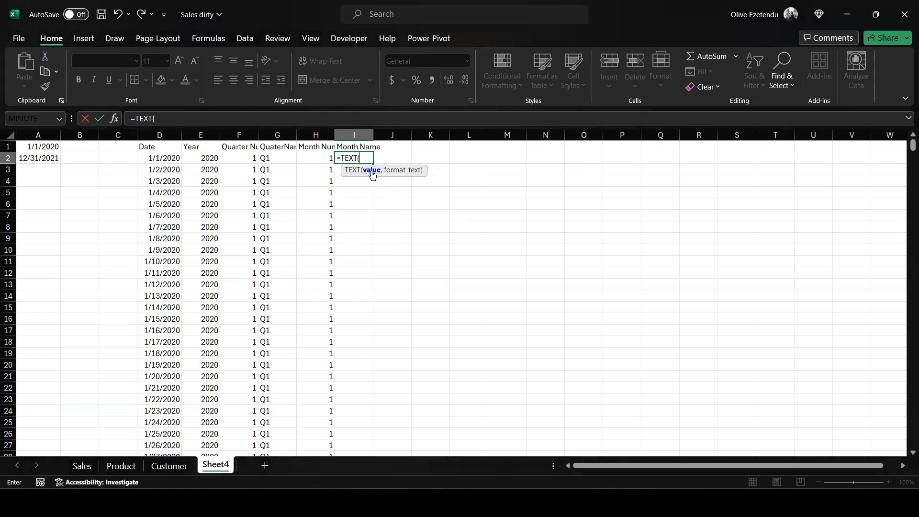
{"action": "left_click", "coordinate": [328, 159]}
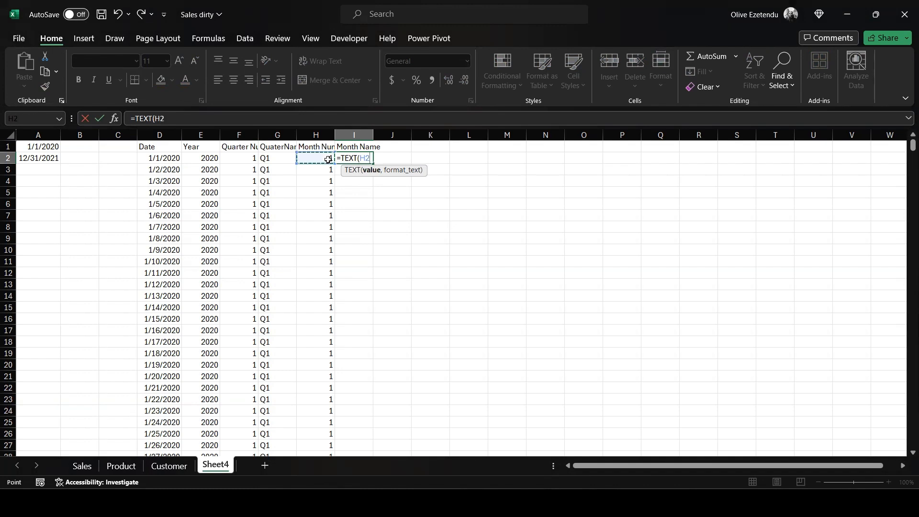
{"action": "type", "text": ","}
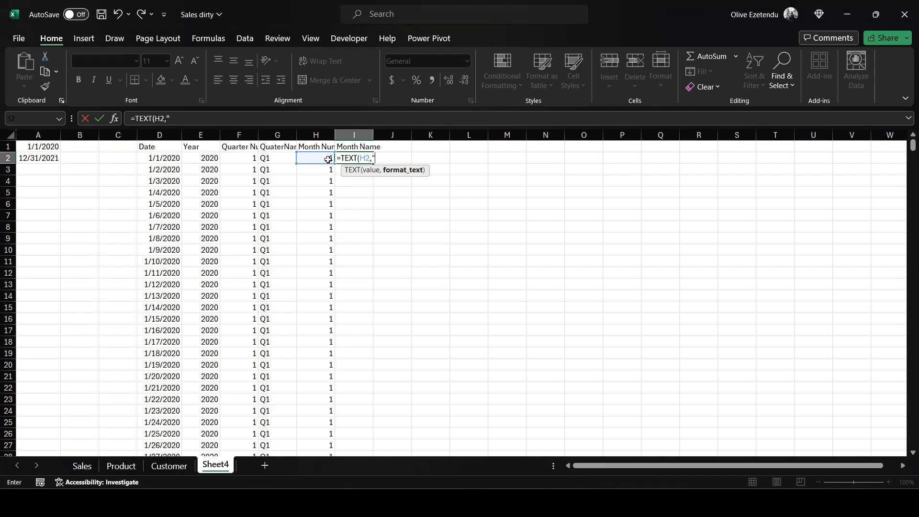
{"action": "type", "text": "\"mmm"}
{"action": "type", "text": "\")"}
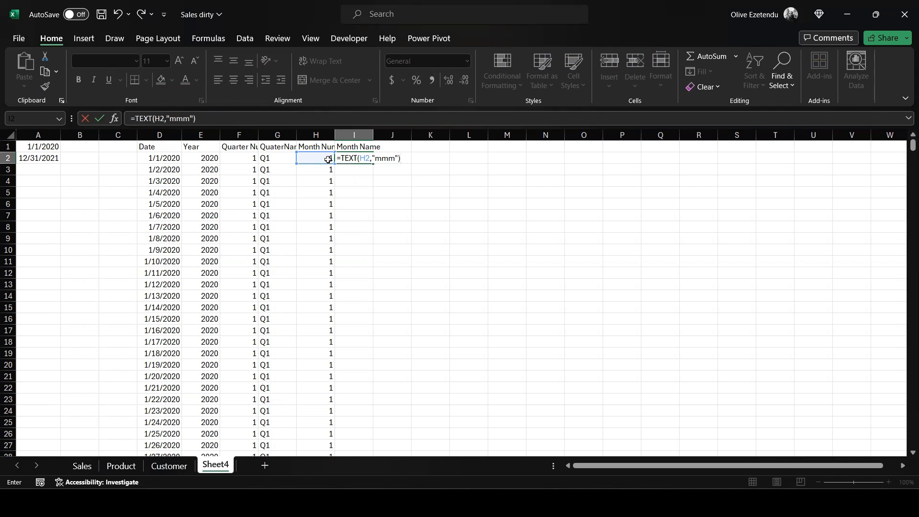
{"action": "key", "text": "Return"}
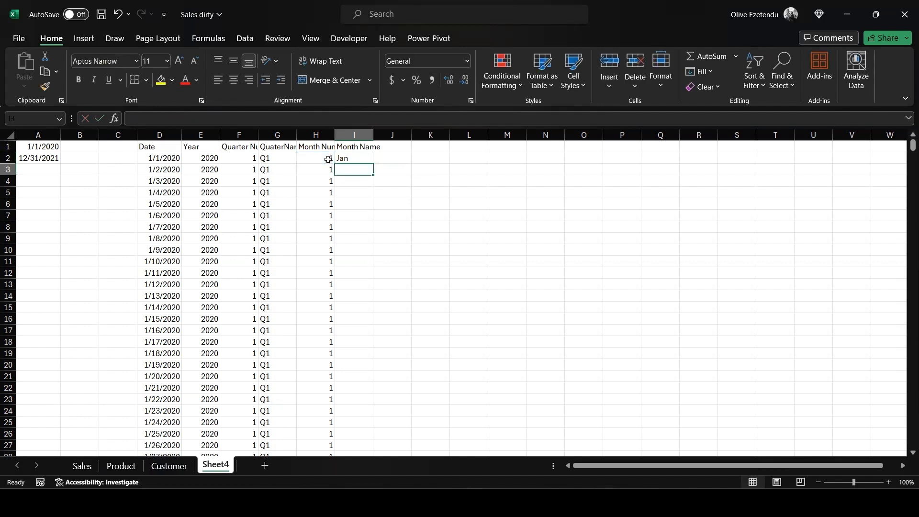
Change the format code in I2's TEXT formula to "mmmm" for the full month name.
{"action": "left_click", "coordinate": [353, 158]}
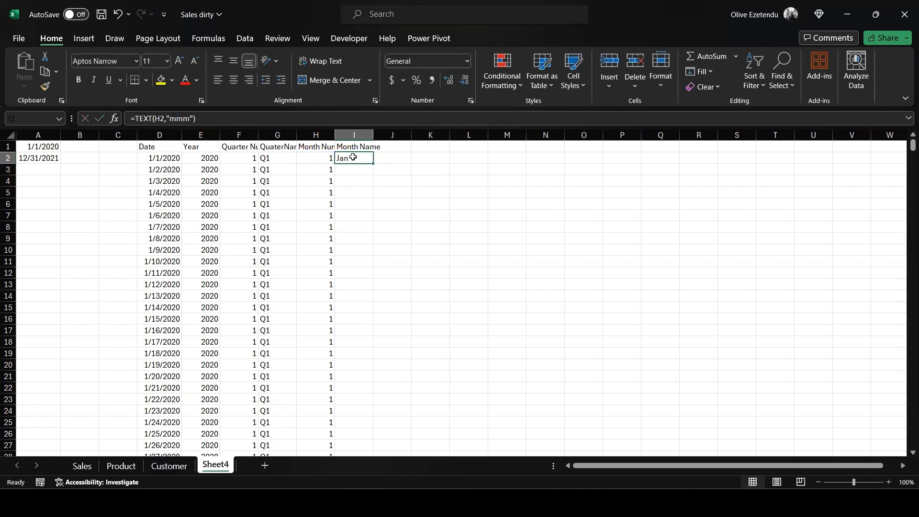
{"action": "left_click", "coordinate": [192, 118]}
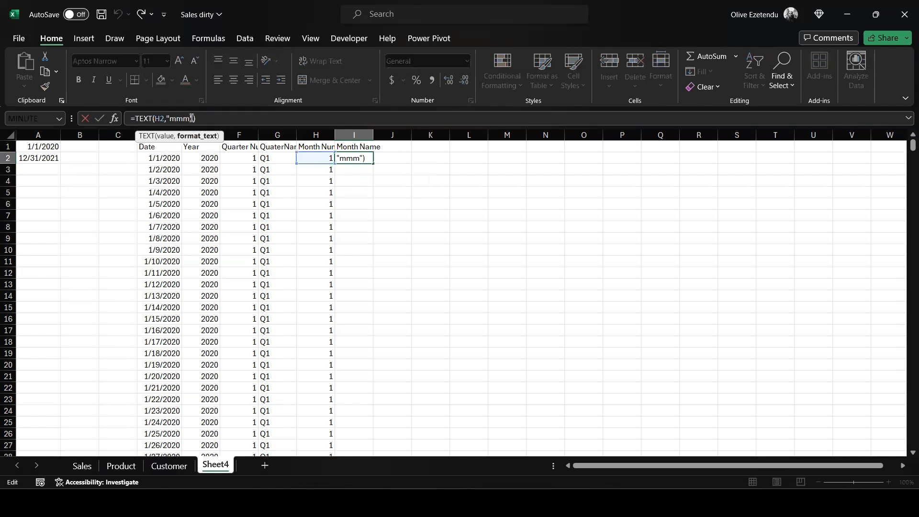
{"action": "type", "text": "m"}
{"action": "key", "text": "Return"}
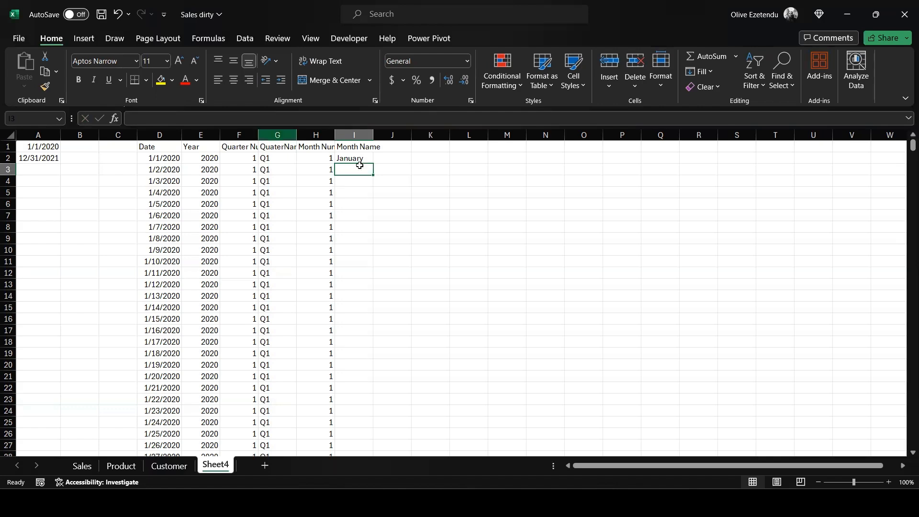
Set the format code in I2's TEXT formula back to "mmm" for the short month name.
{"action": "left_click", "coordinate": [357, 158]}
{"action": "left_click", "coordinate": [198, 120]}
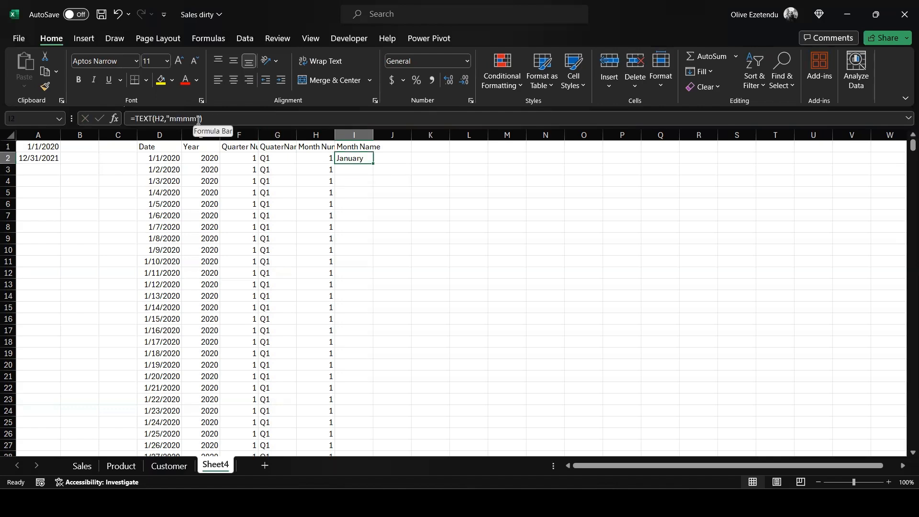
{"action": "key", "text": "BackSpace"}
{"action": "key", "text": "Return"}
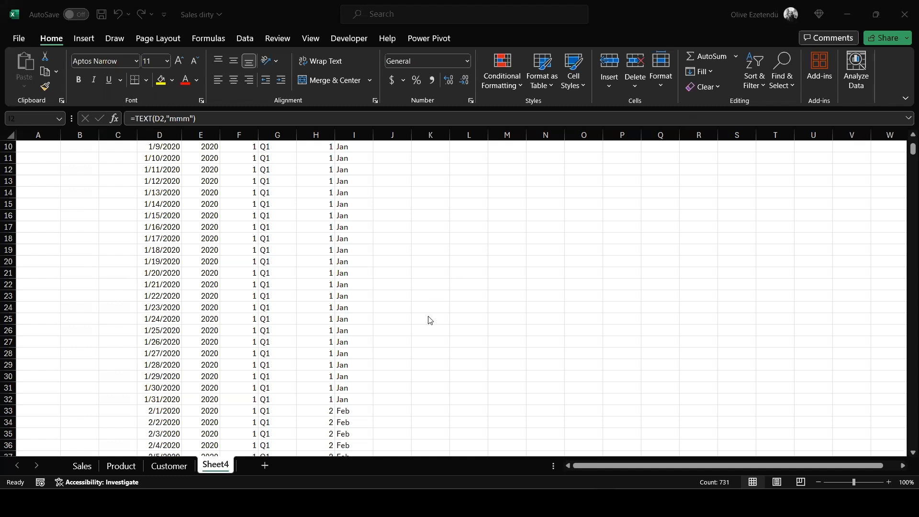
Inspect the month name formula in I2 and its reference to the date column.
{"action": "scroll", "coordinate": [405, 304], "scroll_direction": "up", "scroll_amount": 3}
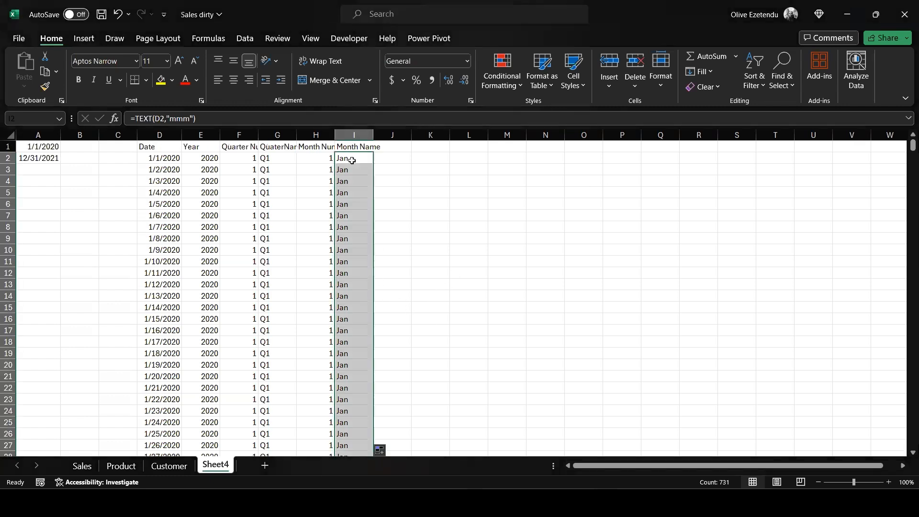
{"action": "left_click", "coordinate": [351, 159]}
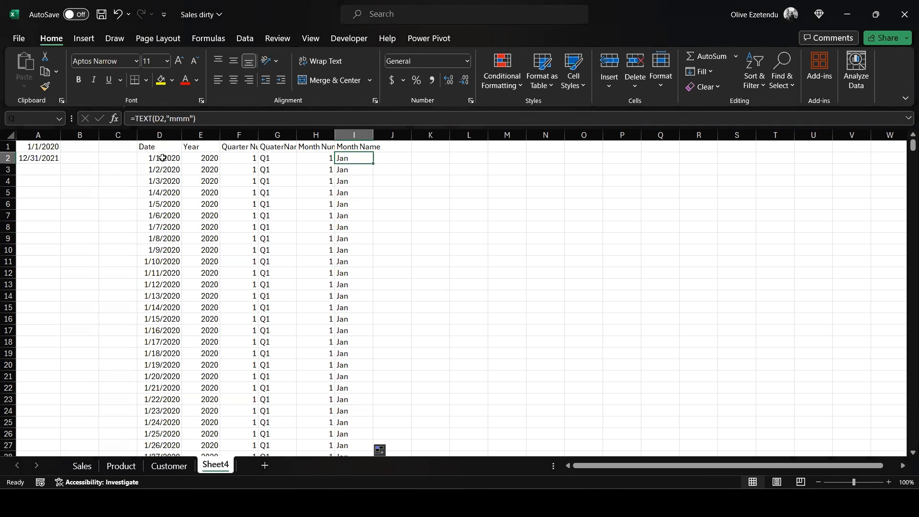
{"action": "double_click", "coordinate": [354, 157]}
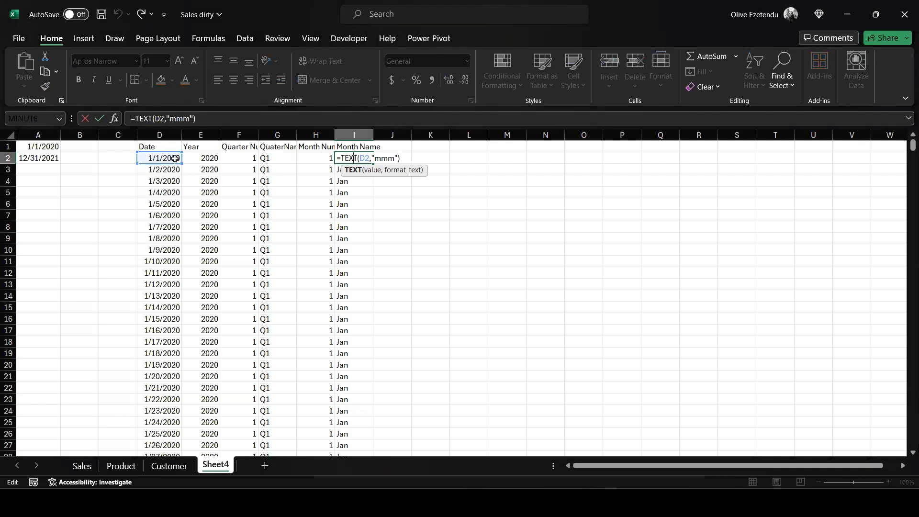
{"action": "left_click", "coordinate": [472, 163]}
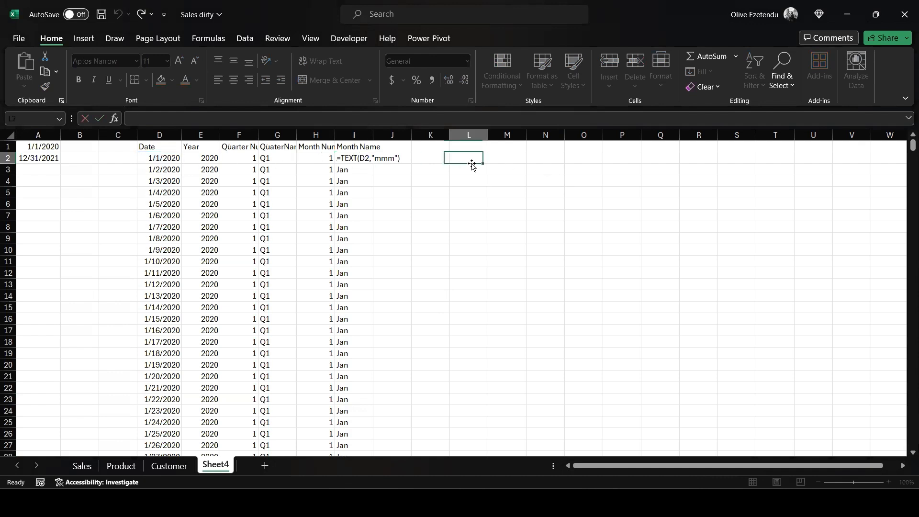
Enter the header "Week Number" in cell J1, beside the Month Name column.
{"action": "left_click", "coordinate": [388, 147]}
{"action": "double_click", "coordinate": [389, 147]}
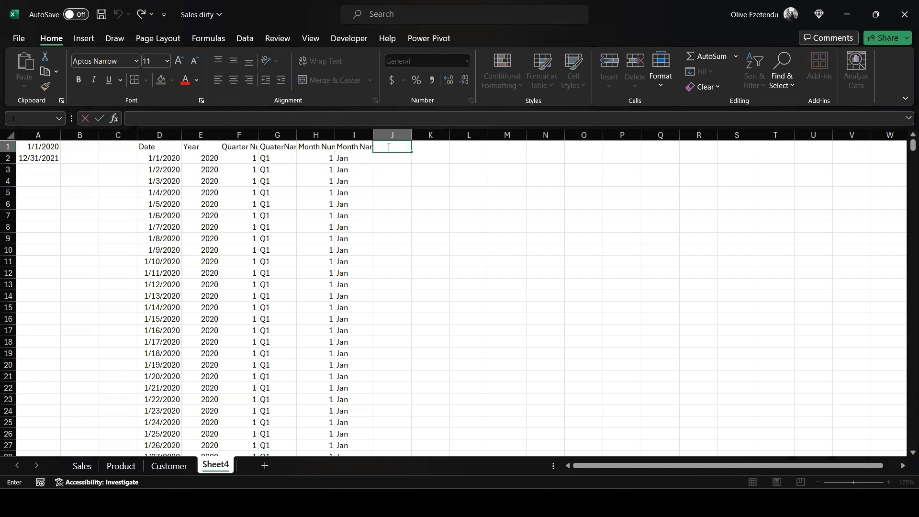
{"action": "type", "text": "Week"}
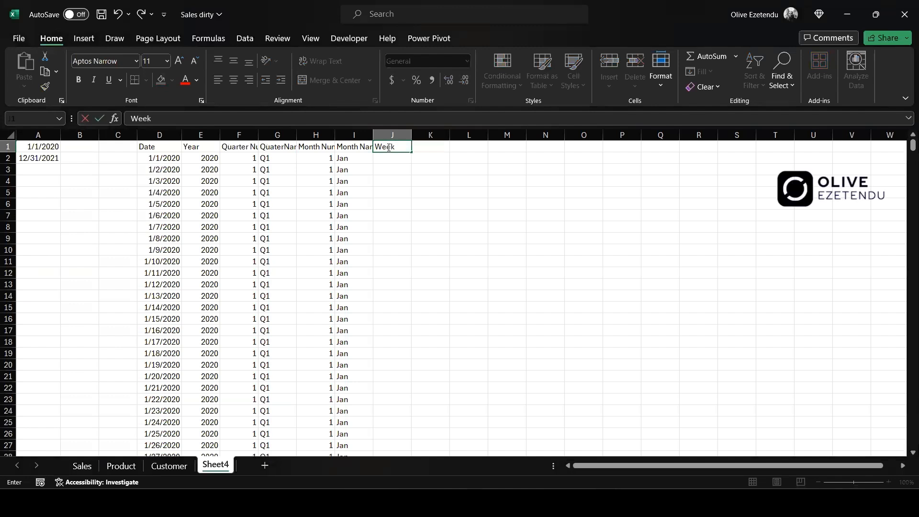
{"action": "type", "text": " Number"}
{"action": "key", "text": "Return"}
Enter =WEEKNUM(D2,1) in J2 to get the week number with weeks beginning on Sunday.
{"action": "type", "text": "="}
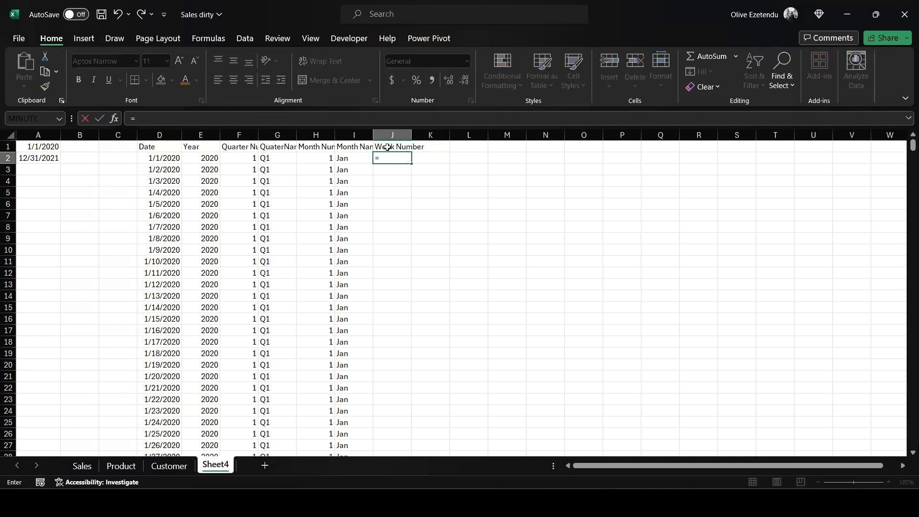
{"action": "type", "text": "W"}
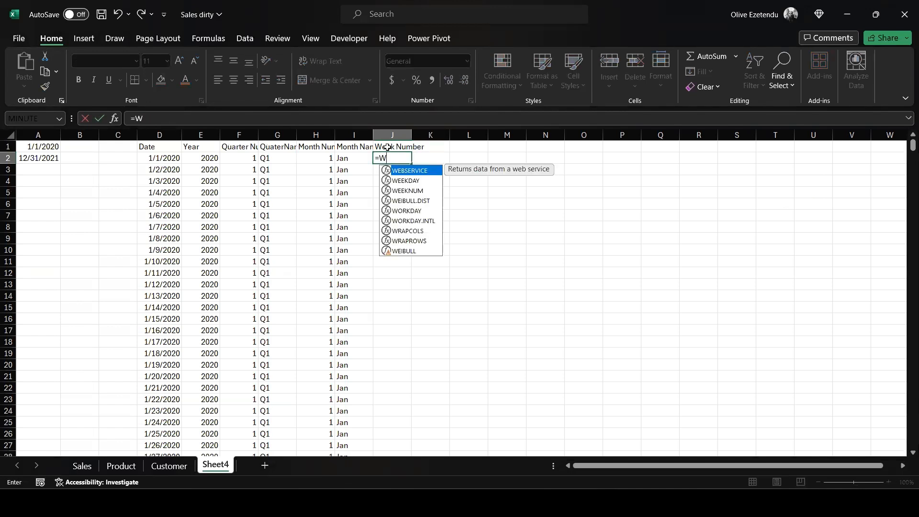
{"action": "left_click", "coordinate": [408, 191]}
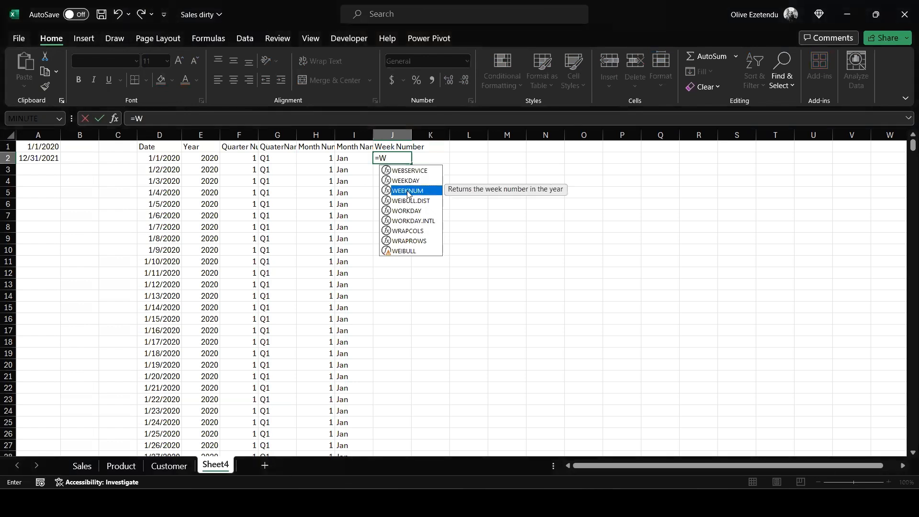
{"action": "double_click", "coordinate": [409, 192]}
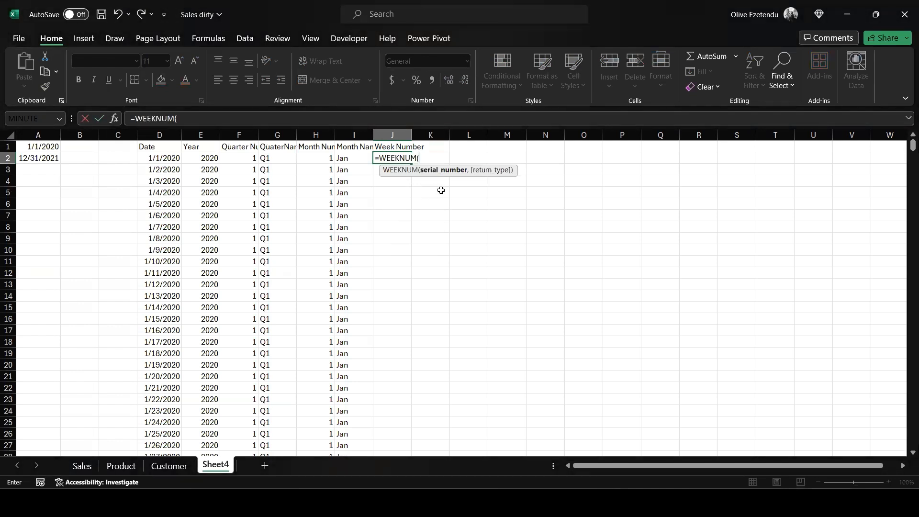
{"action": "left_click", "coordinate": [167, 158]}
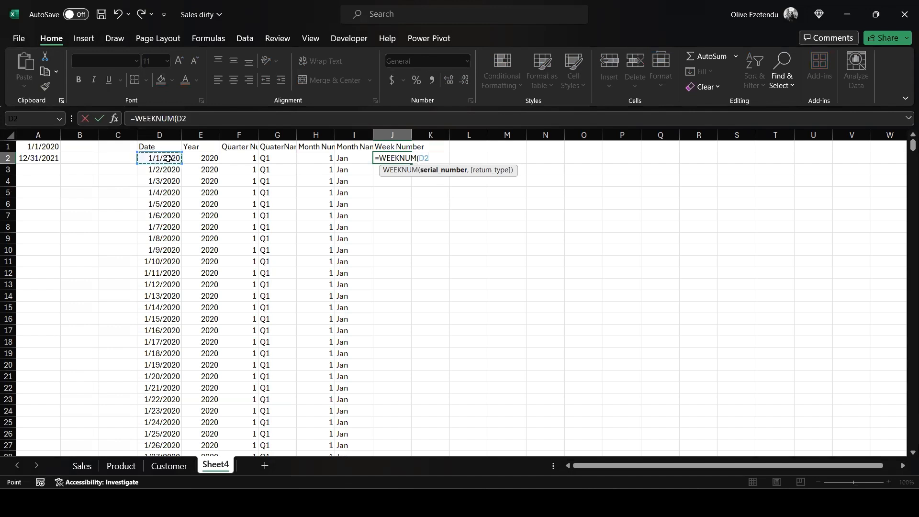
{"action": "type", "text": ","}
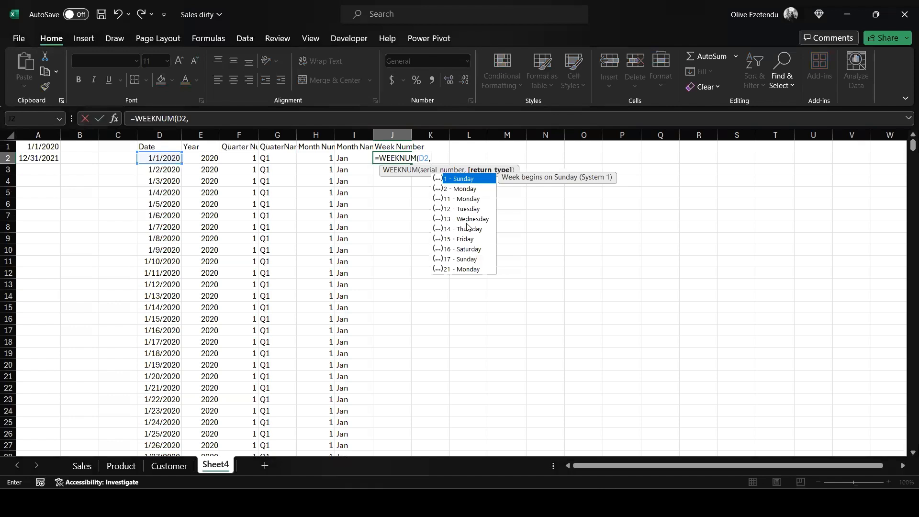
{"action": "double_click", "coordinate": [475, 179]}
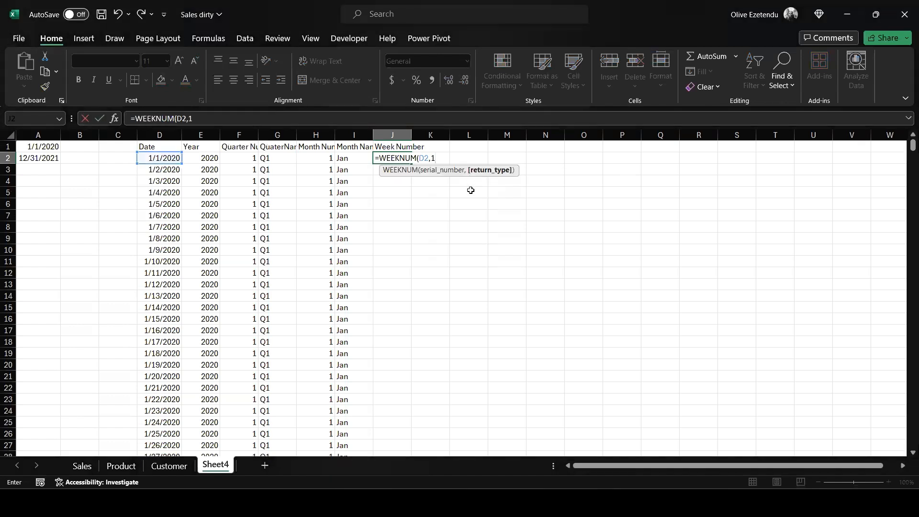
{"action": "type", "text": ")"}
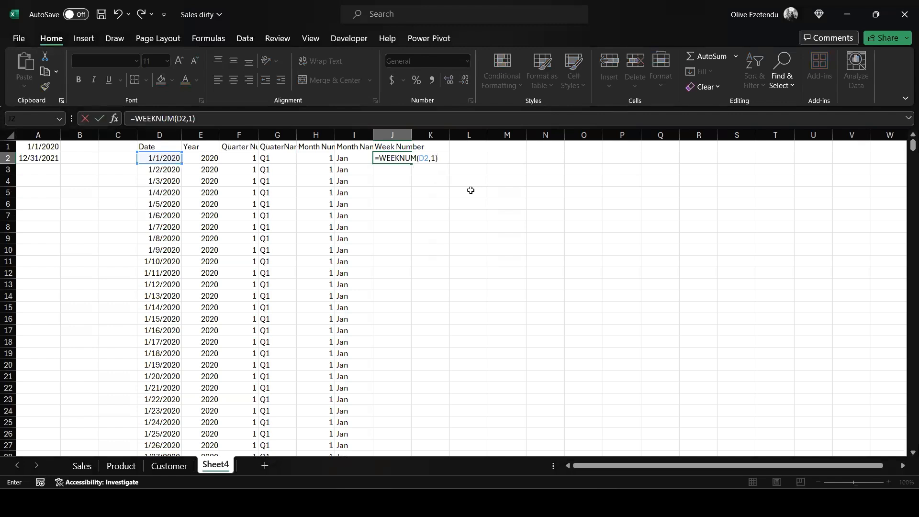
{"action": "key", "text": "ctrl+Return"}
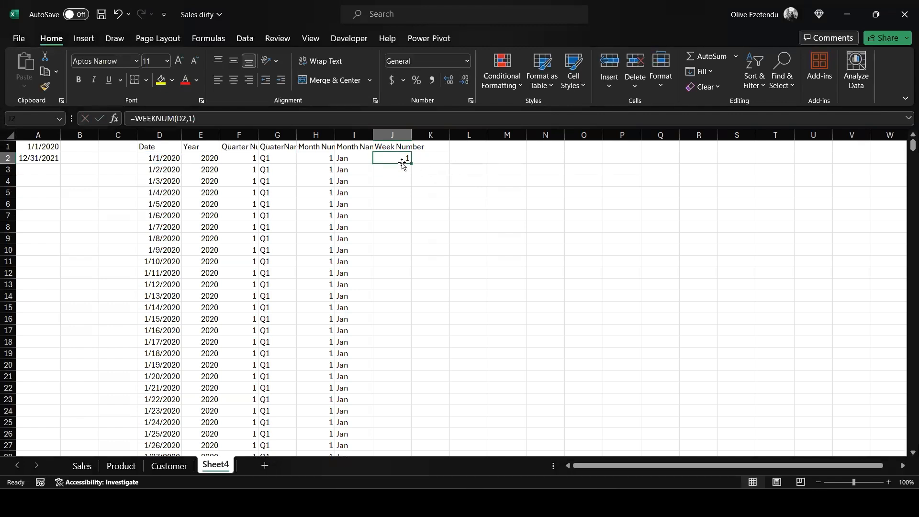
Fill the week number formula from J2 down through all date rows and check the copied values.
{"action": "double_click", "coordinate": [410, 164]}
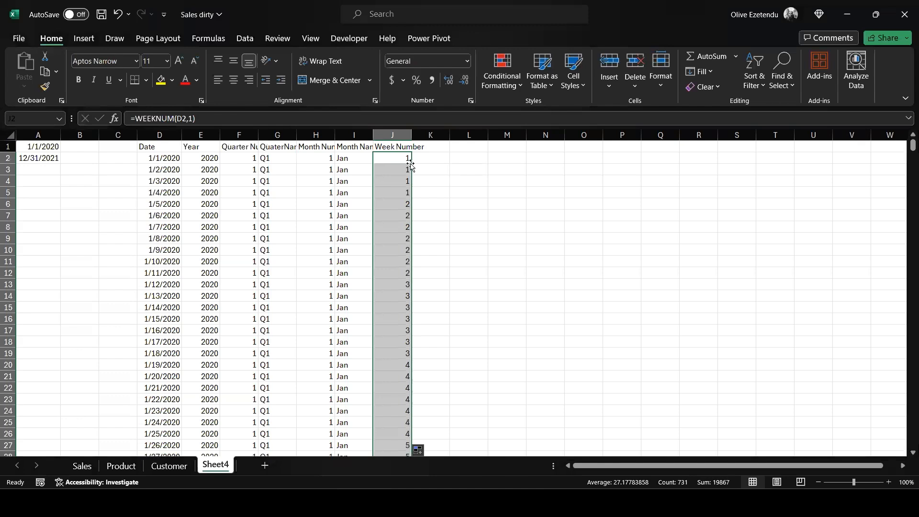
{"action": "scroll", "coordinate": [410, 234], "scroll_direction": "down", "scroll_amount": 9}
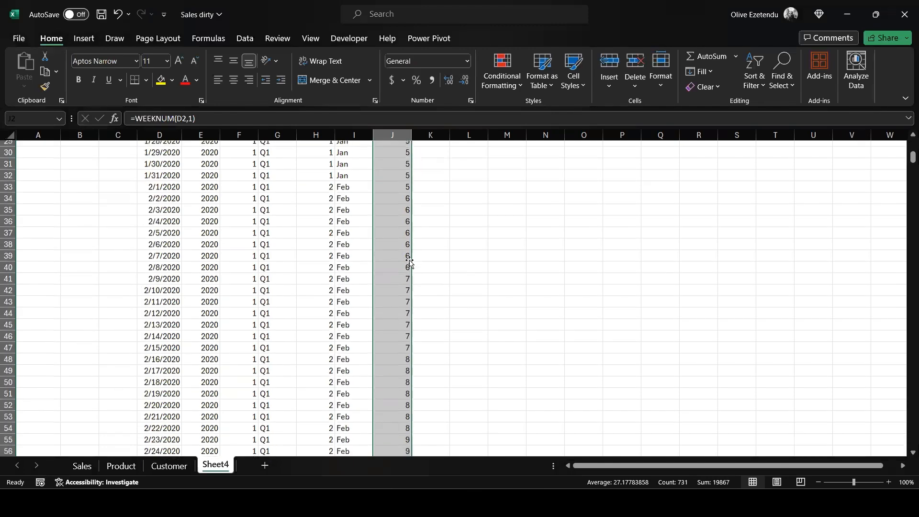
{"action": "scroll", "coordinate": [411, 222], "scroll_direction": "up", "scroll_amount": 9}
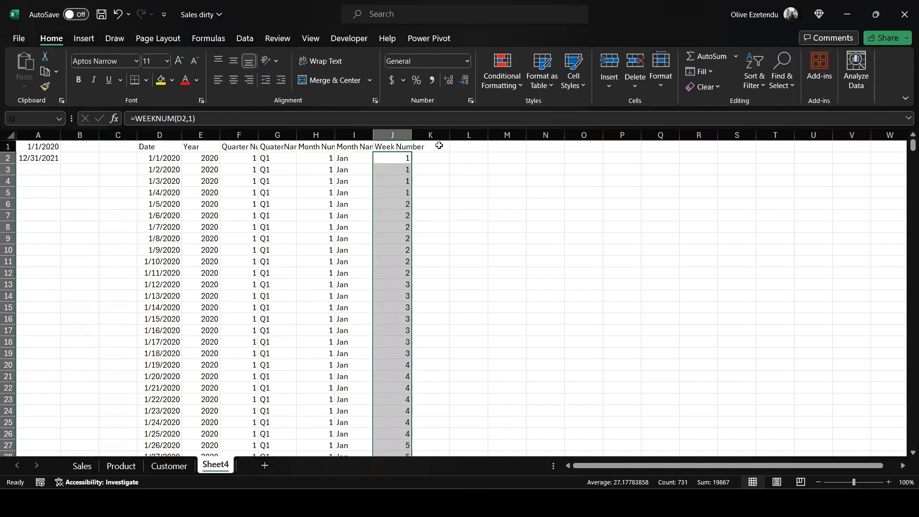
Enter the header "Week Name" in cell K1.
{"action": "left_click", "coordinate": [439, 145]}
{"action": "double_click", "coordinate": [436, 147]}
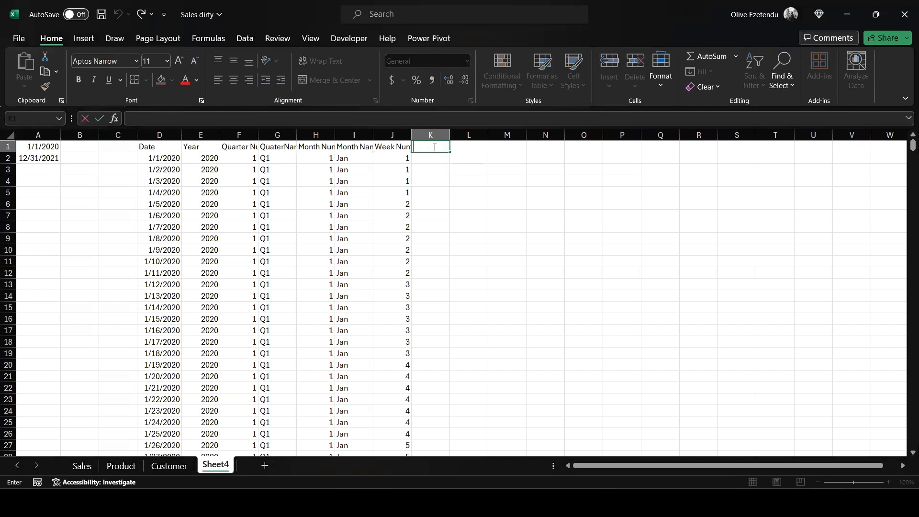
{"action": "type", "text": "Week Name"}
{"action": "key", "text": "Return"}
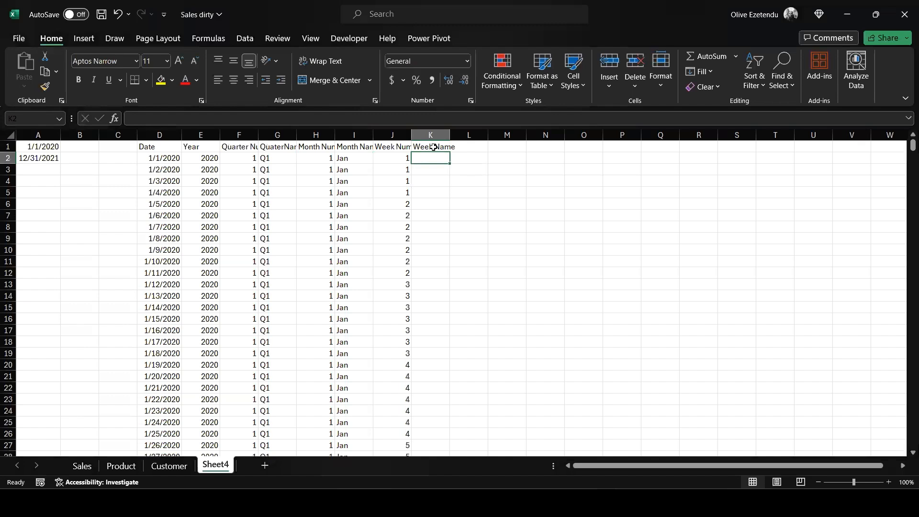
Enter ="WK" & J2 in K2 to build the week name, following the pattern of the quarter name formula.
{"action": "left_click", "coordinate": [273, 158]}
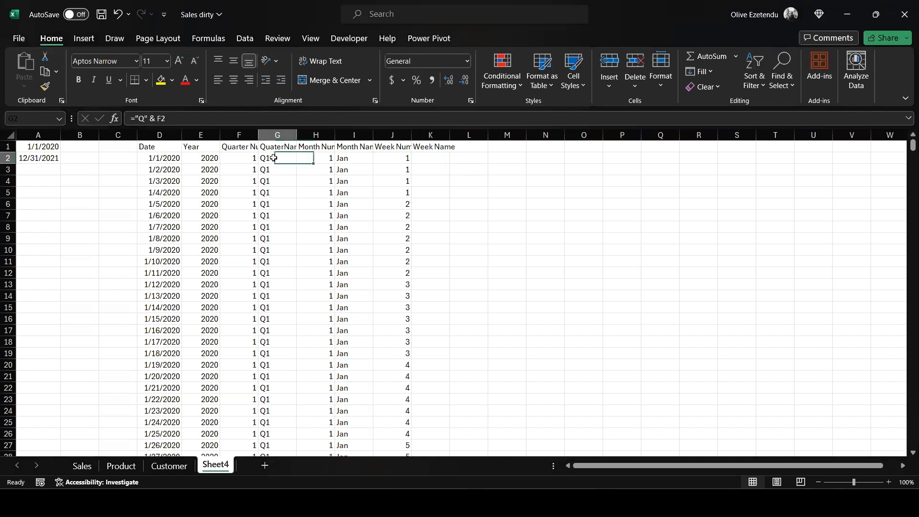
{"action": "left_click", "coordinate": [423, 160]}
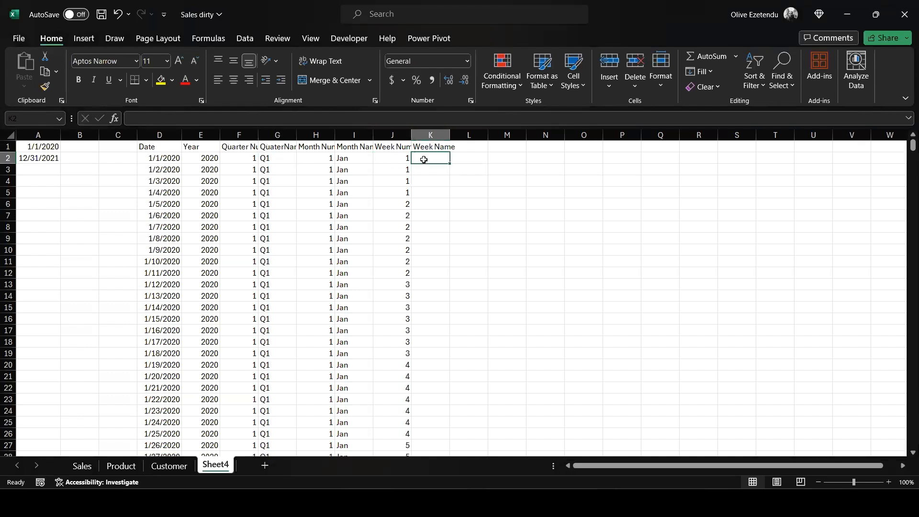
{"action": "type", "text": "=\""}
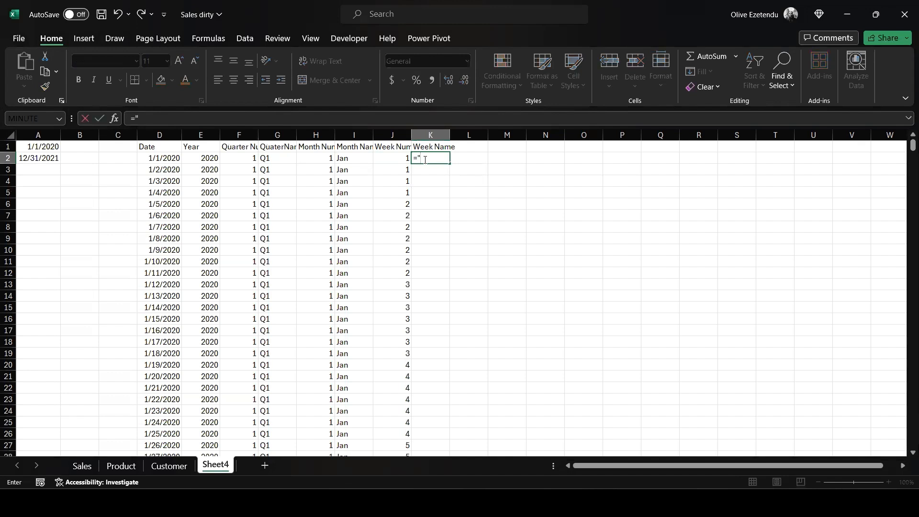
{"action": "type", "text": "WK\" &"}
{"action": "left_click", "coordinate": [400, 159]}
{"action": "key", "text": "Return"}
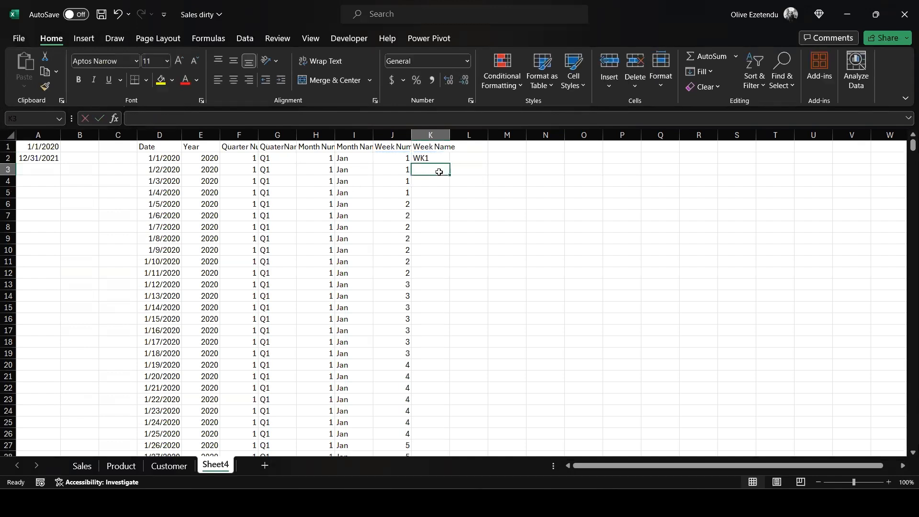
Fill the week name formula from K2 down through all date rows and check the copied values.
{"action": "left_click", "coordinate": [435, 157]}
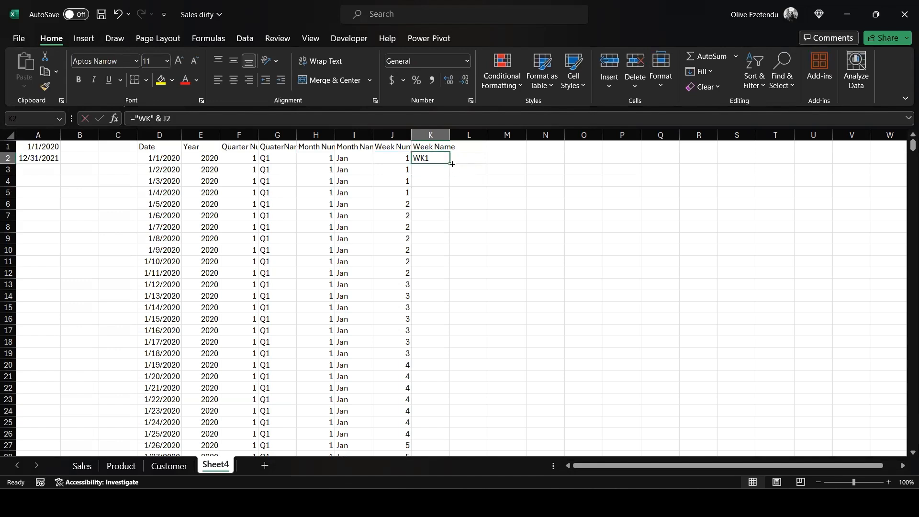
{"action": "double_click", "coordinate": [450, 164]}
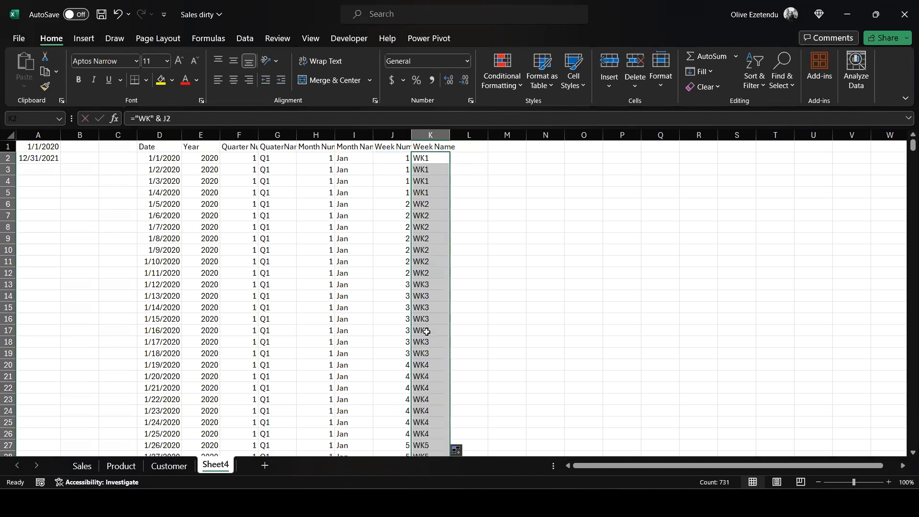
{"action": "scroll", "coordinate": [421, 335], "scroll_direction": "down", "scroll_amount": 1}
{"action": "scroll", "coordinate": [421, 335], "scroll_direction": "down", "scroll_amount": 9}
{"action": "scroll", "coordinate": [421, 336], "scroll_direction": "up", "scroll_amount": 10}
Enter the header "Day Number" in cell L1.
{"action": "left_click", "coordinate": [472, 152]}
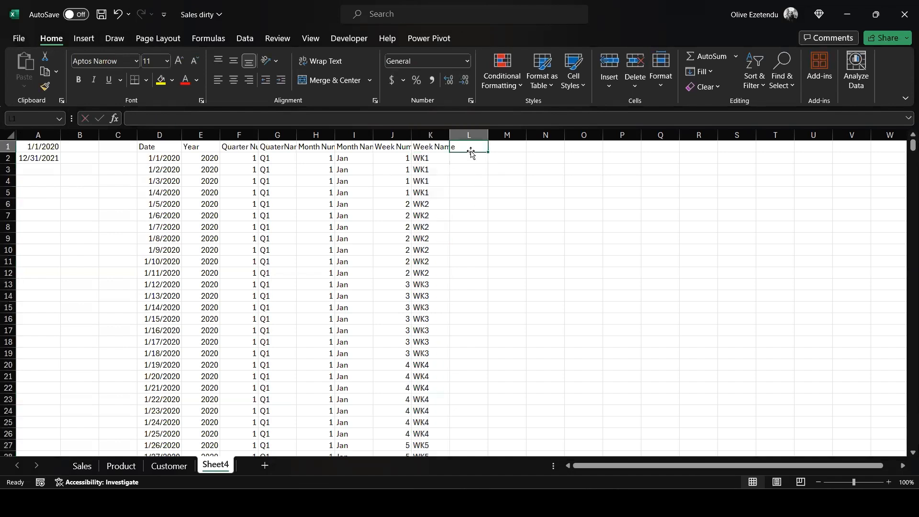
{"action": "type", "text": "D"}
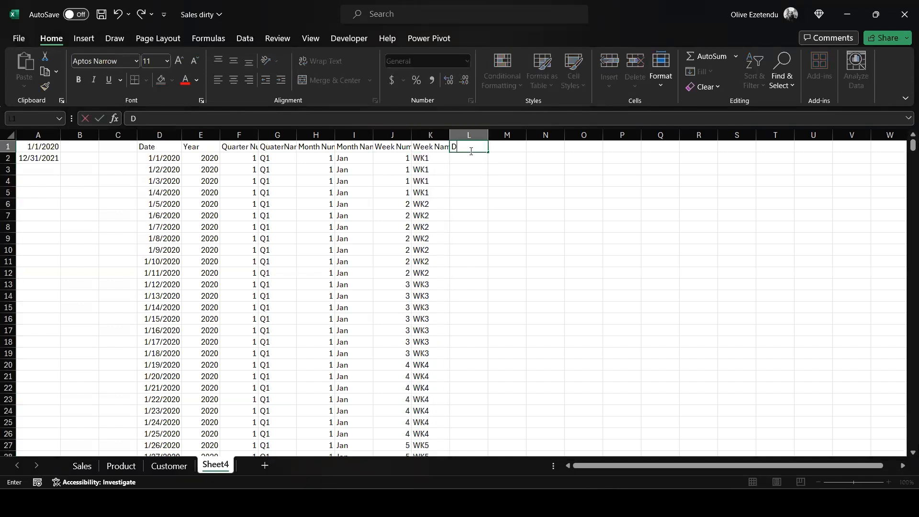
{"action": "type", "text": "ay Number"}
{"action": "key", "text": "Return"}
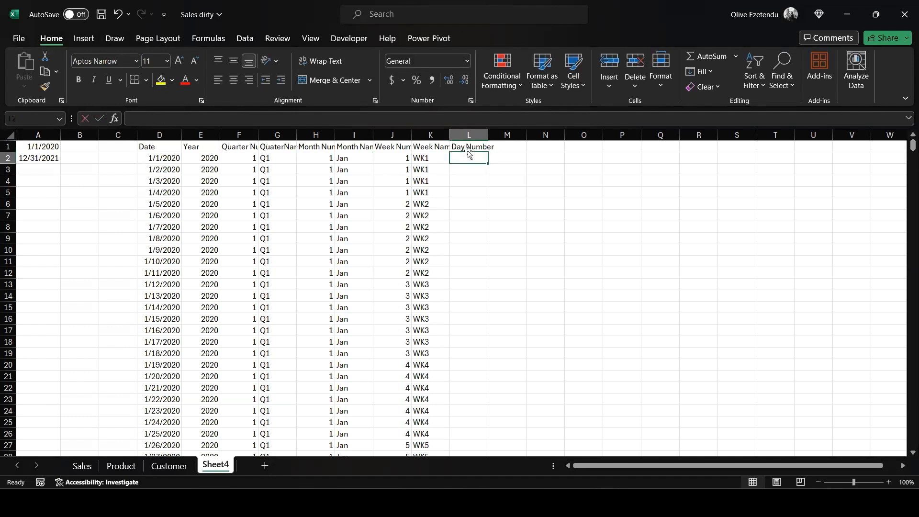
Enter =WEEKDAY(D2,1) in L2 to number the days from 1 (Sunday) through 7 (Saturday), and reselect L2.
{"action": "type", "text": "="}
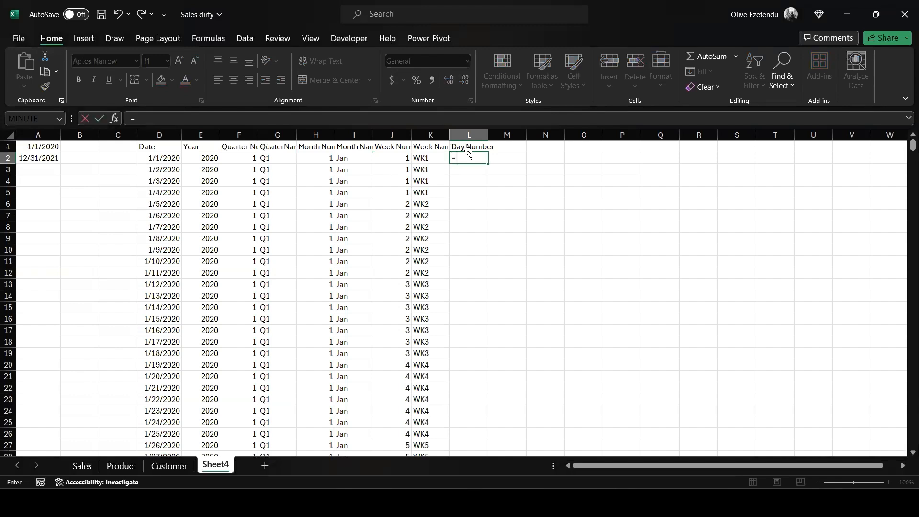
{"action": "type", "text": "WEE"}
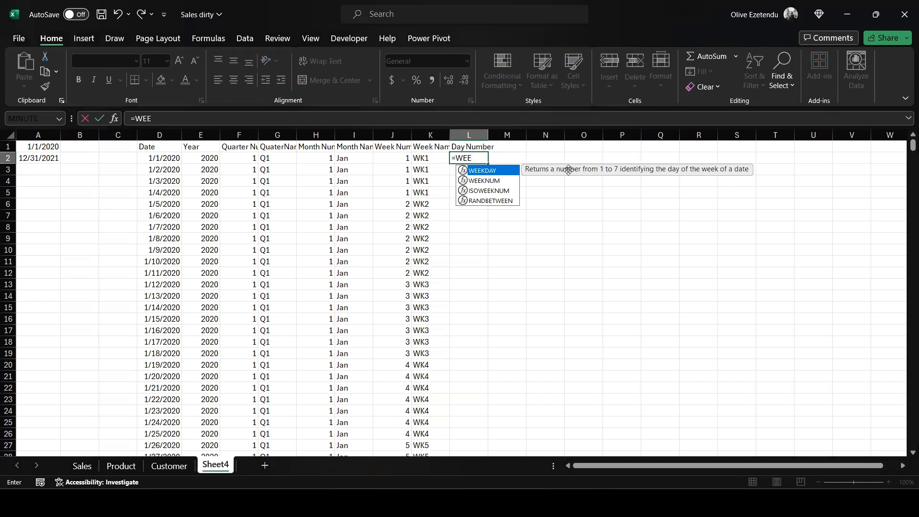
{"action": "left_click", "coordinate": [484, 181]}
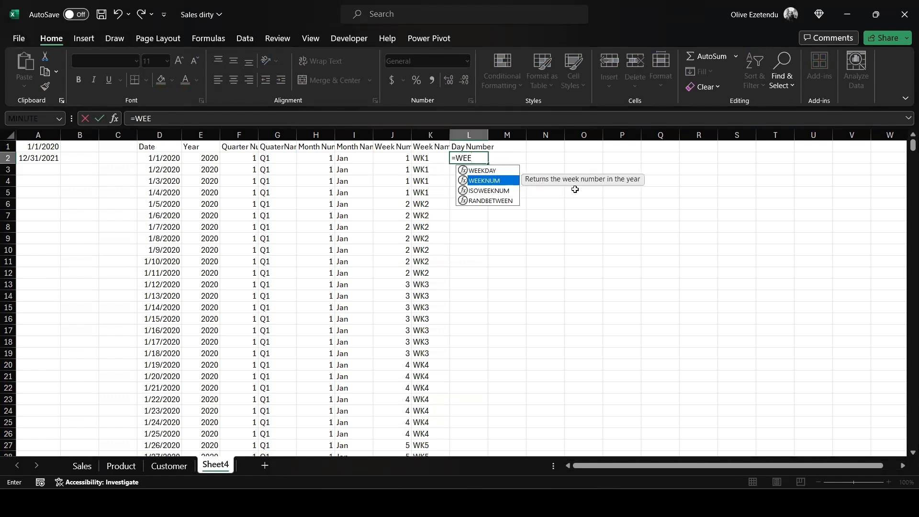
{"action": "left_click", "coordinate": [484, 172]}
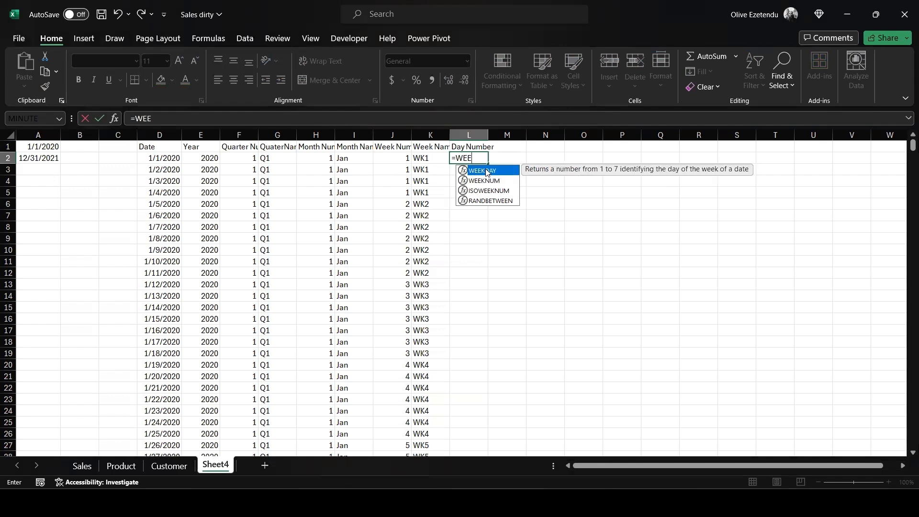
{"action": "double_click", "coordinate": [491, 171]}
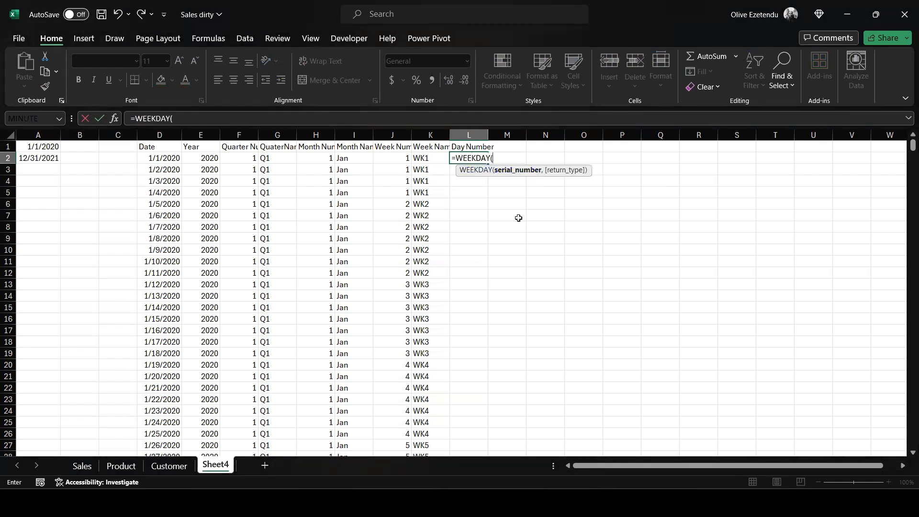
{"action": "left_click", "coordinate": [164, 160]}
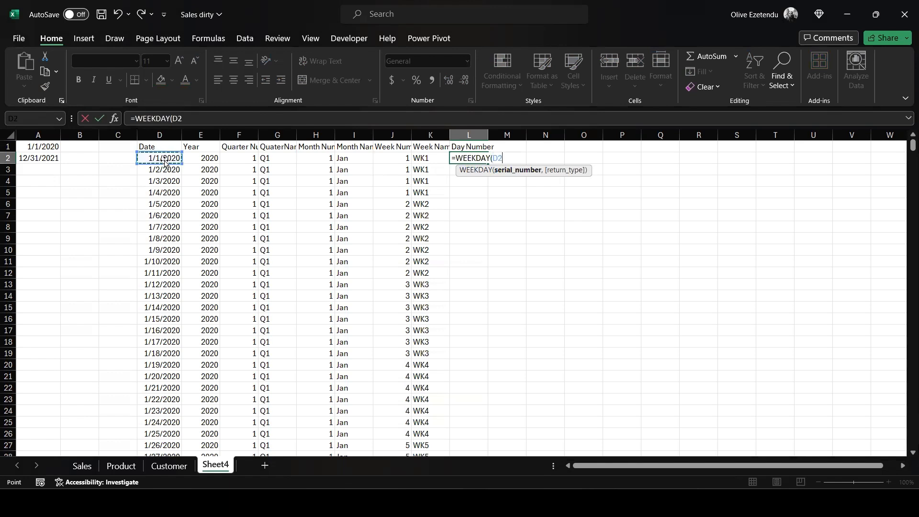
{"action": "type", "text": ","}
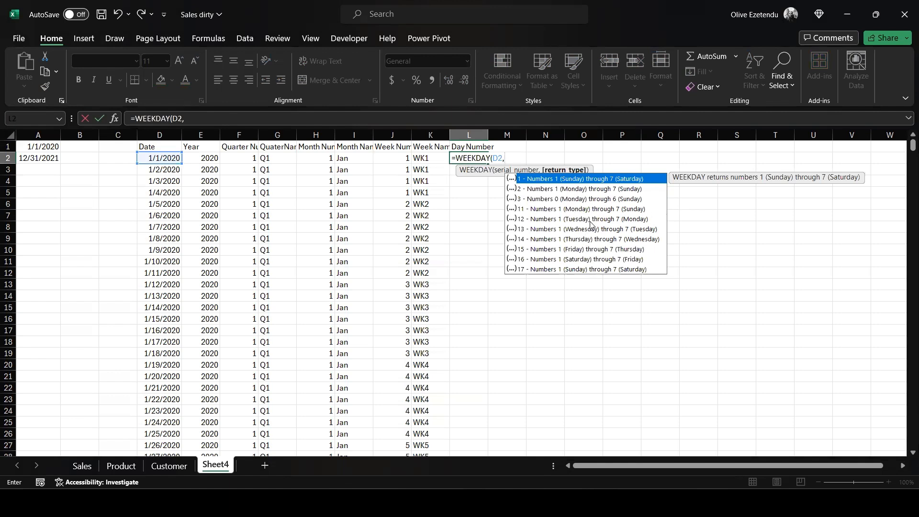
{"action": "double_click", "coordinate": [554, 180]}
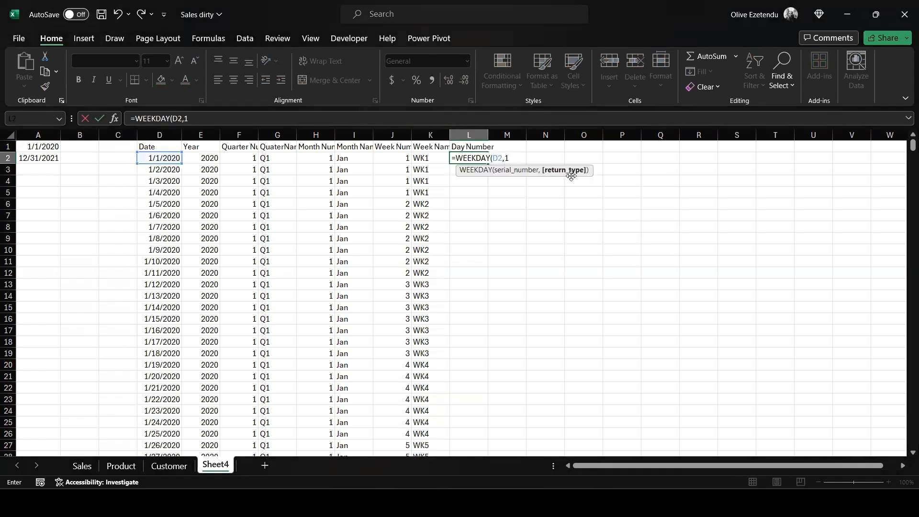
{"action": "type", "text": ")"}
{"action": "key", "text": "Return"}
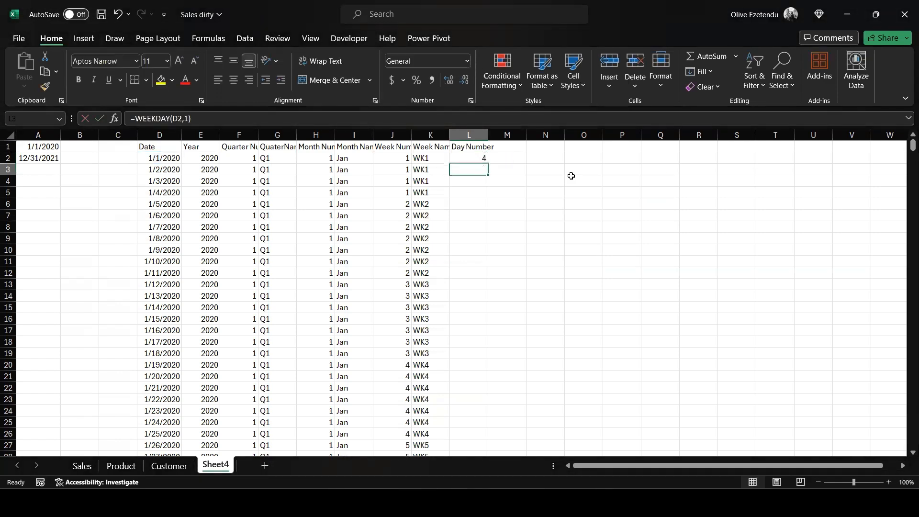
{"action": "left_click", "coordinate": [478, 157]}
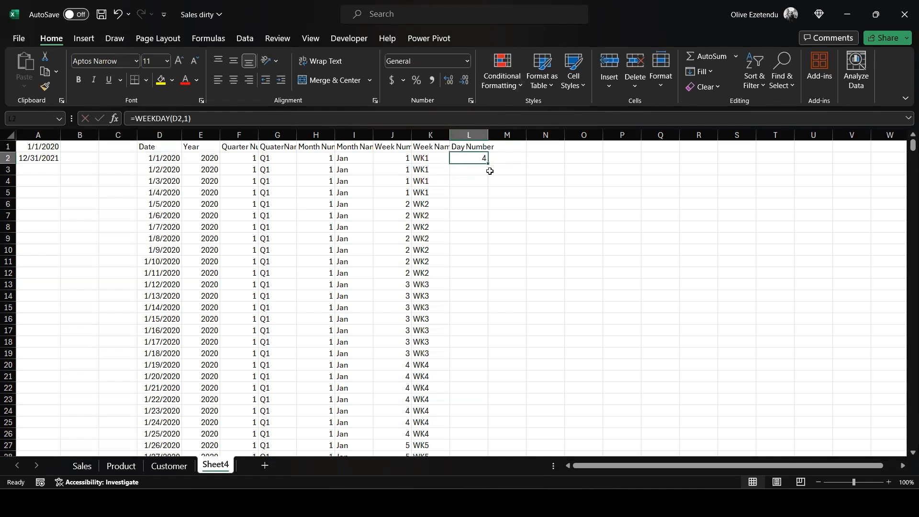
Fill the day number formula from L2 down through all date rows and enter the header "Day Name" in M1.
{"action": "double_click", "coordinate": [487, 163]}
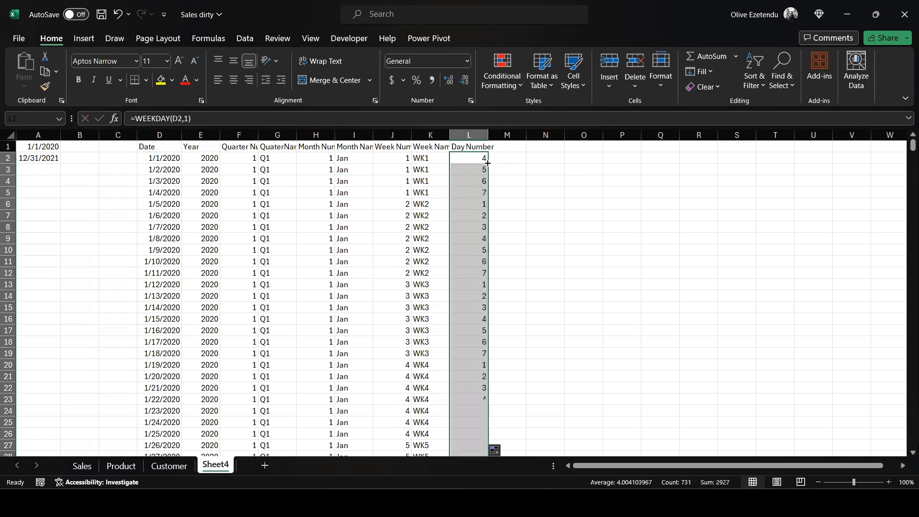
{"action": "left_click_drag", "start_coordinate": [493, 157], "coordinate": [500, 147]}
{"action": "left_click", "coordinate": [500, 147]}
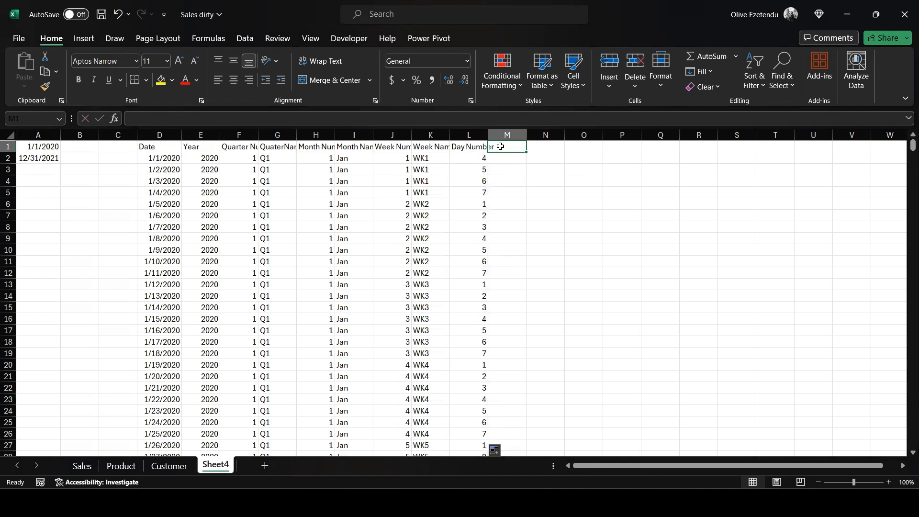
{"action": "type", "text": "Day"}
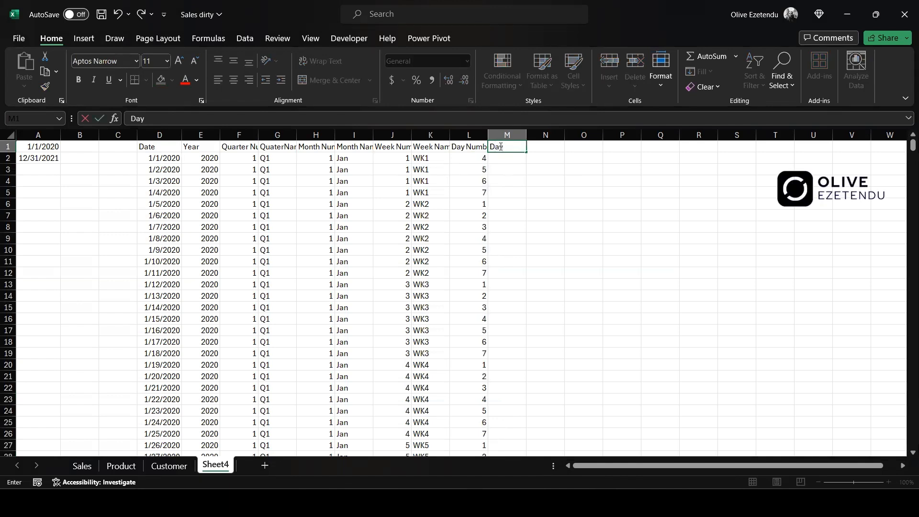
{"action": "type", "text": " Name"}
{"action": "key", "text": "Return"}
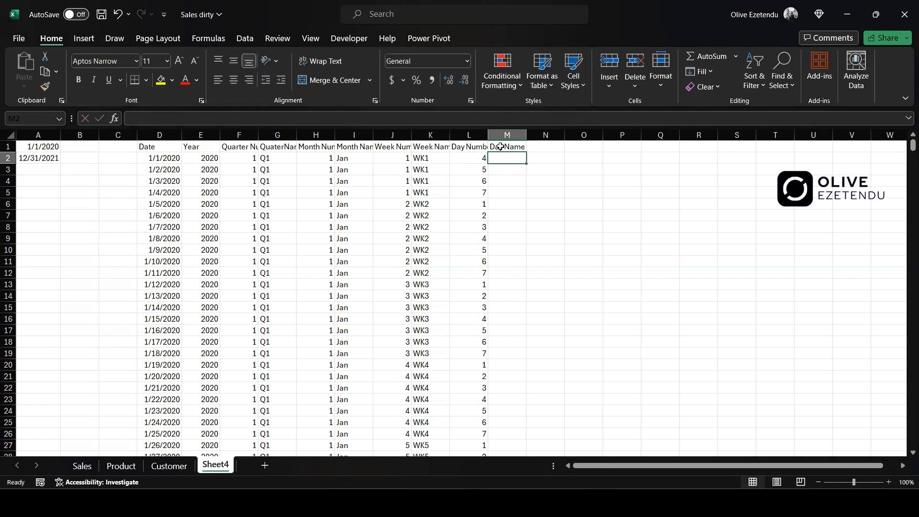
Enter =TEXT(L2,"ddd") in M2 to derive the abbreviated day name from the day number.
{"action": "type", "text": "="}
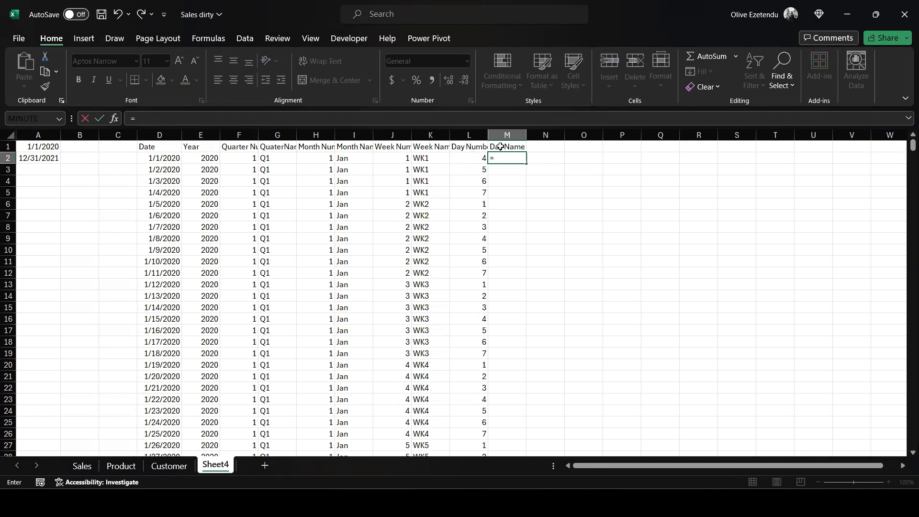
{"action": "type", "text": "t"}
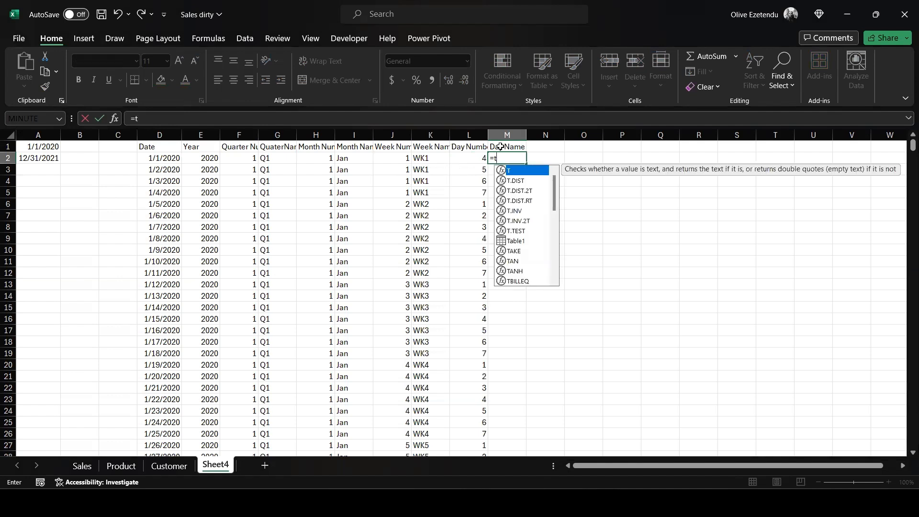
{"action": "type", "text": "e"}
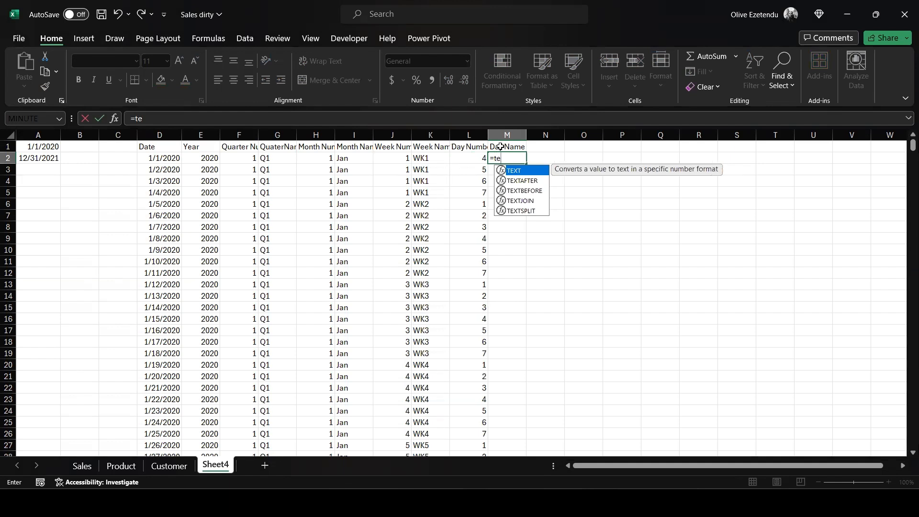
{"action": "key", "text": "Tab"}
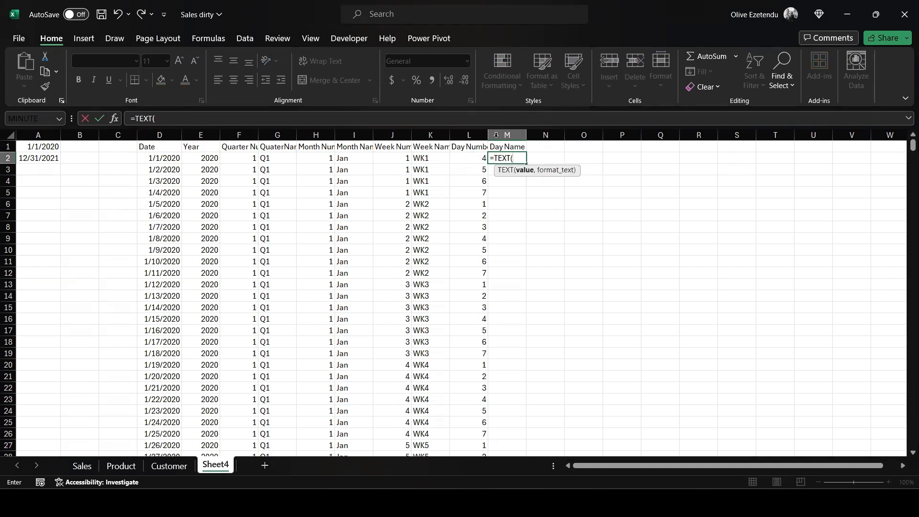
{"action": "left_click", "coordinate": [471, 158]}
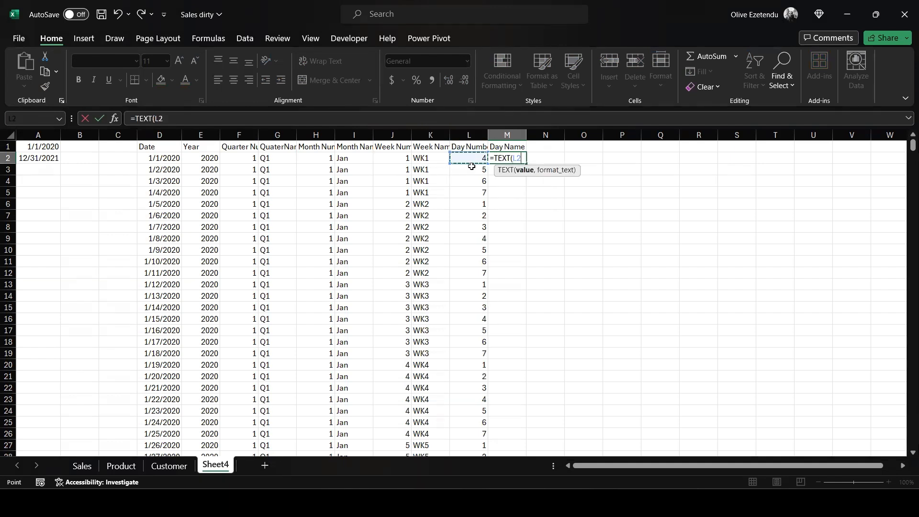
{"action": "type", "text": ","}
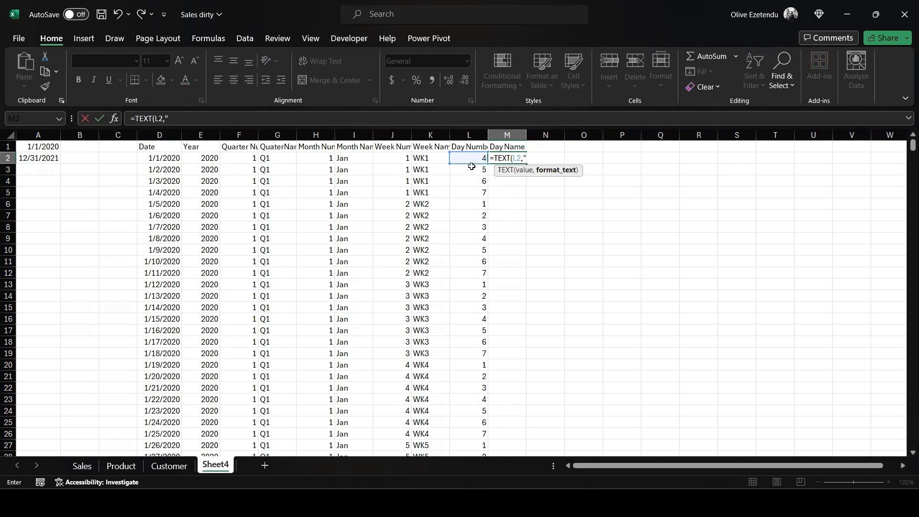
{"action": "type", "text": "\"ddd"}
{"action": "type", "text": ")"}
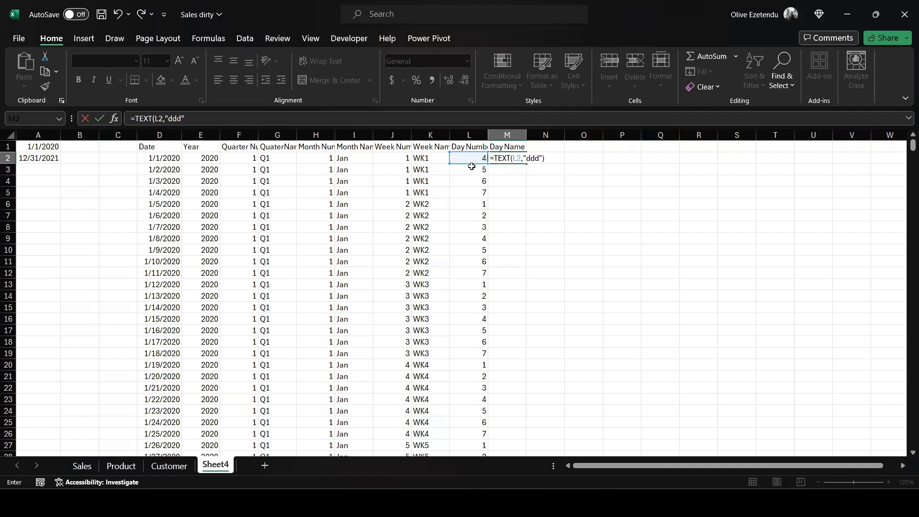
{"action": "key", "text": "Return"}
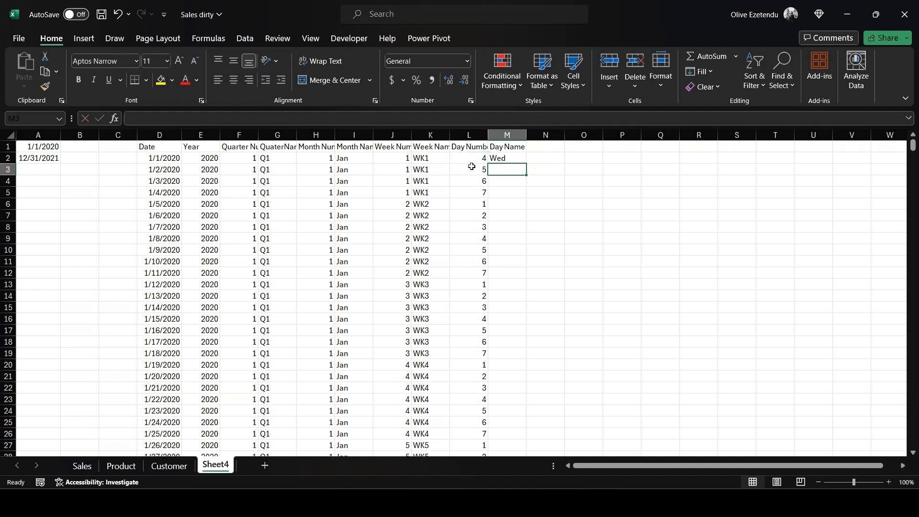
Fill the day name formula from M2 down through all date rows, check the copied names and deselect the column.
{"action": "left_click", "coordinate": [505, 159]}
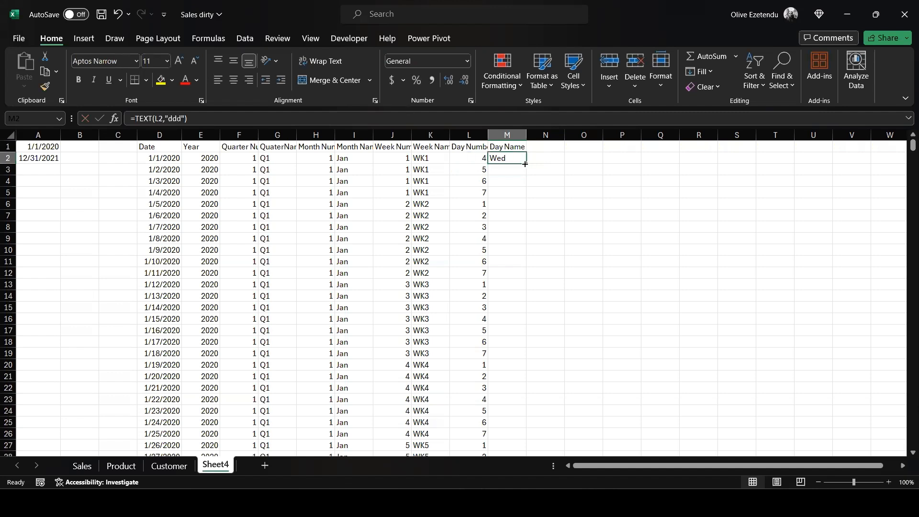
{"action": "double_click", "coordinate": [528, 163]}
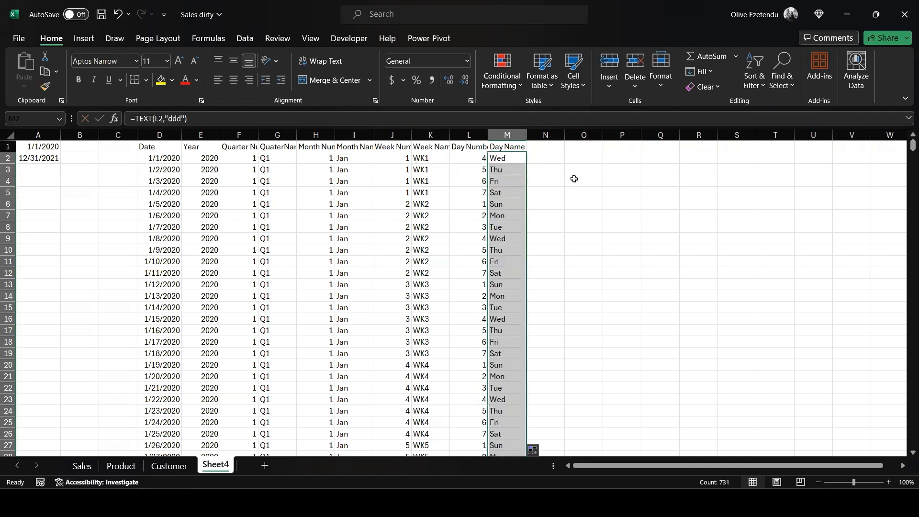
{"action": "scroll", "coordinate": [597, 211], "scroll_direction": "down", "scroll_amount": 3}
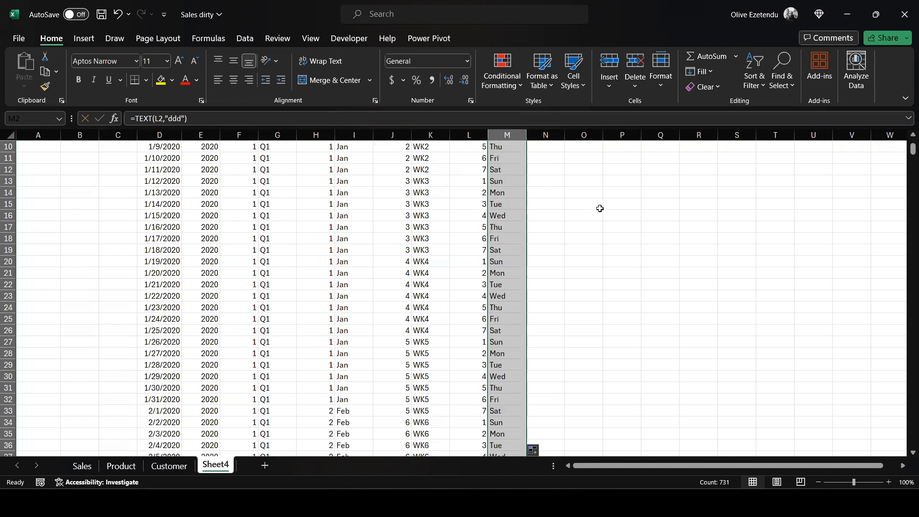
{"action": "scroll", "coordinate": [599, 209], "scroll_direction": "up", "scroll_amount": 3}
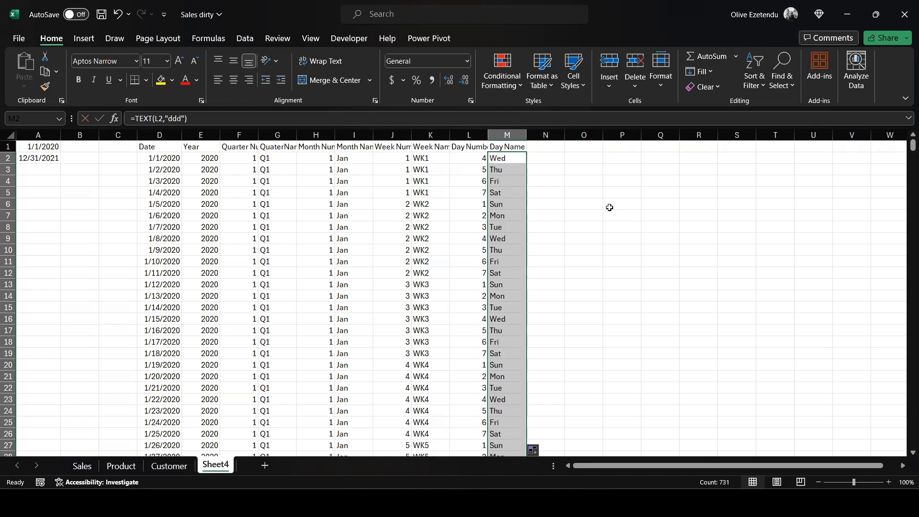
{"action": "left_click", "coordinate": [665, 151]}
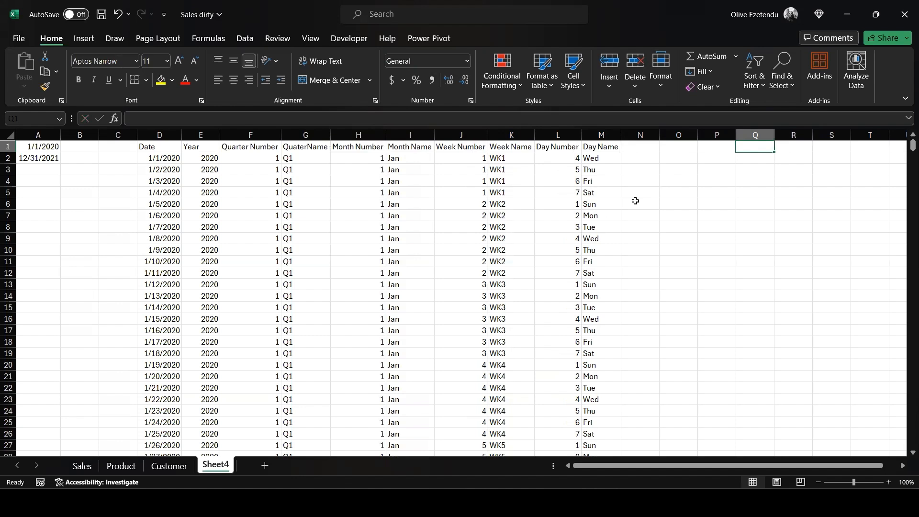